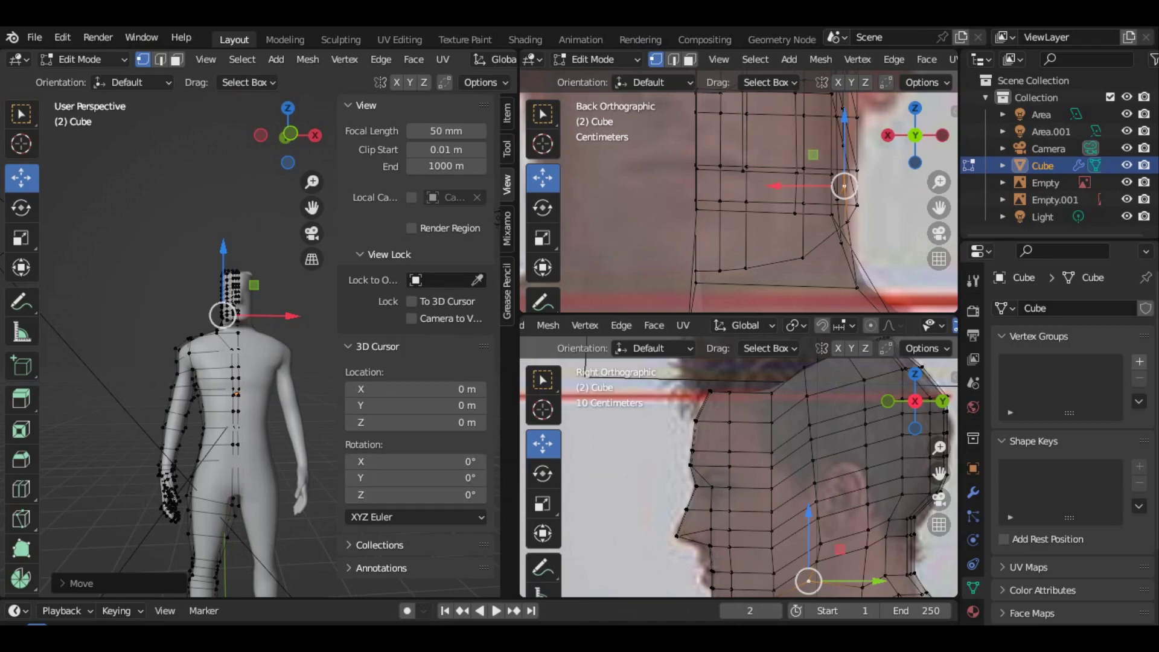
Step: Orbit and zoom around the low-poly figure to check its neck, hips and legs
mouse_move(181, 362)
middle_mouse_down()
mouse_move(228, 362)
mouse_move(133, 356)
mouse_move(254, 362)
middle_mouse_up()
scroll(181, 362, "up", 3)
scroll(181, 362, "up", 2)
scroll(181, 362, "down", 3)
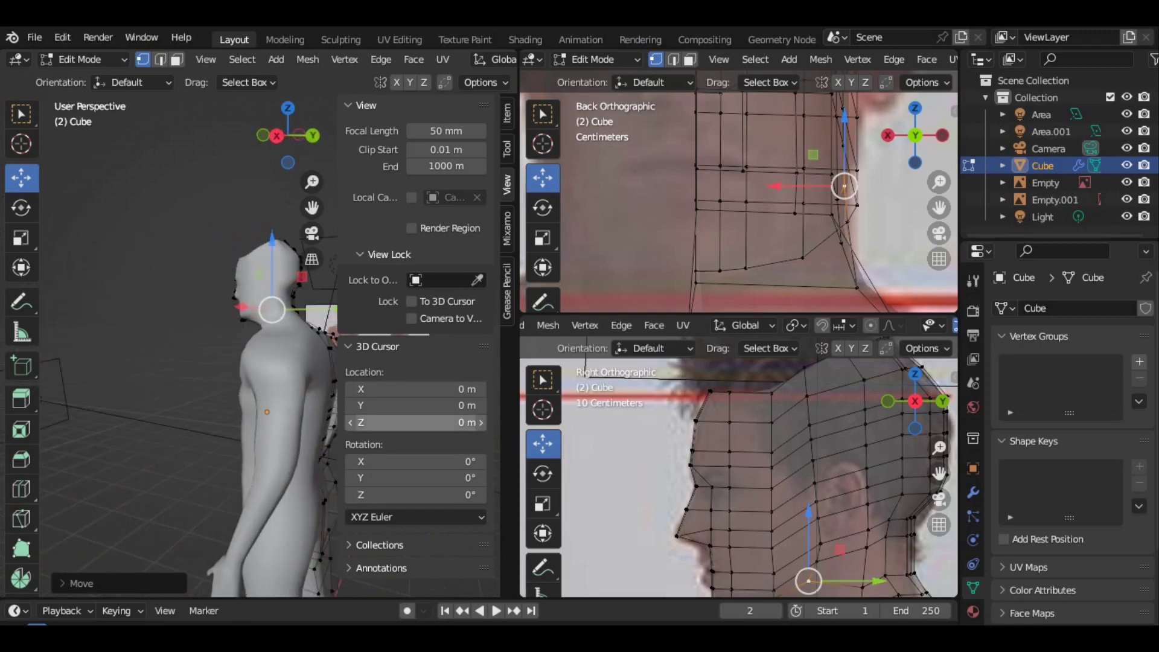
middle_click_drag(182, 241, 191, 199)
middle_click_drag(182, 363, 253, 362)
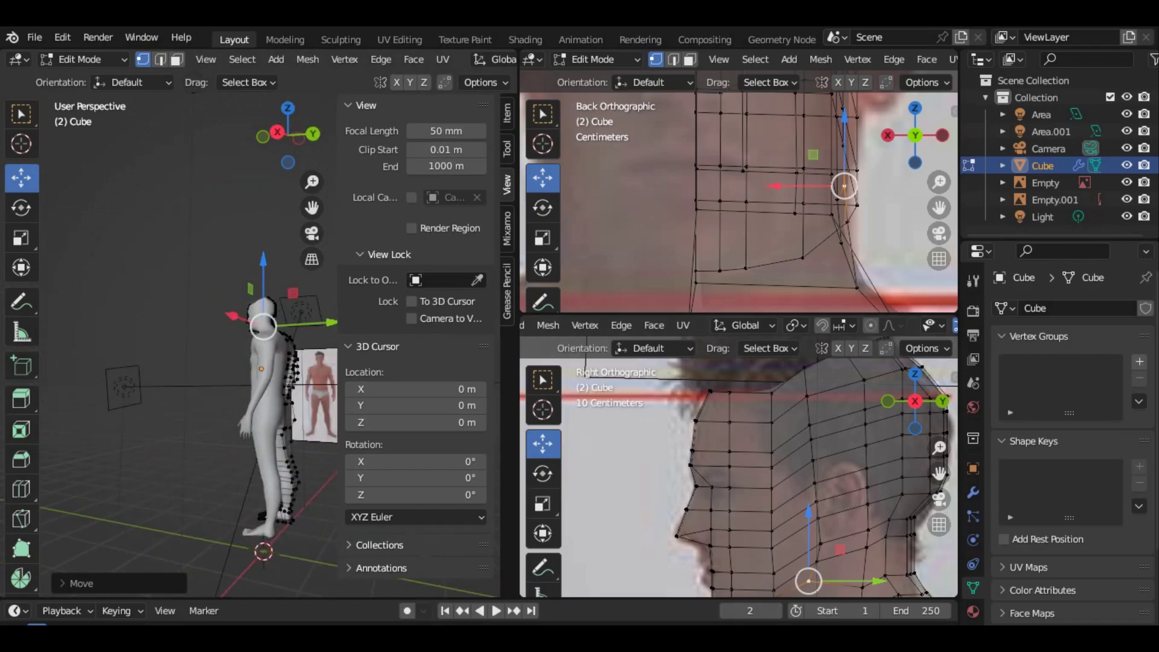
middle_click_drag(181, 363, 272, 362)
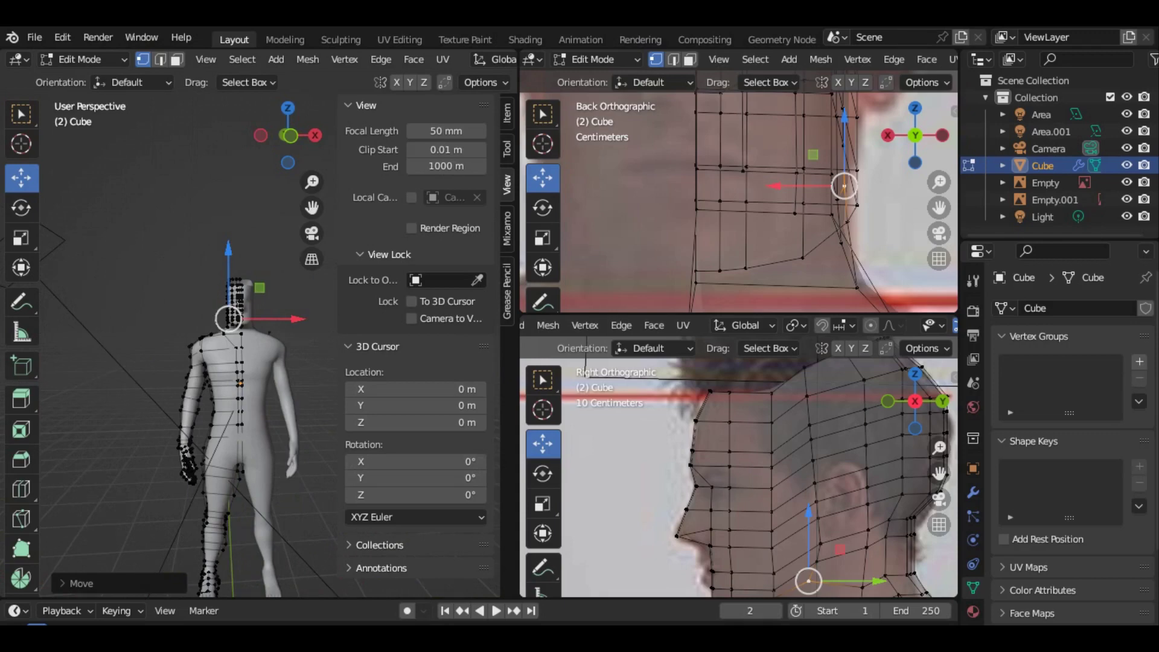
middle_click_drag(241, 422, 241, 275, "shift")
scroll(181, 332, "up", 3)
scroll(181, 332, "up", 2)
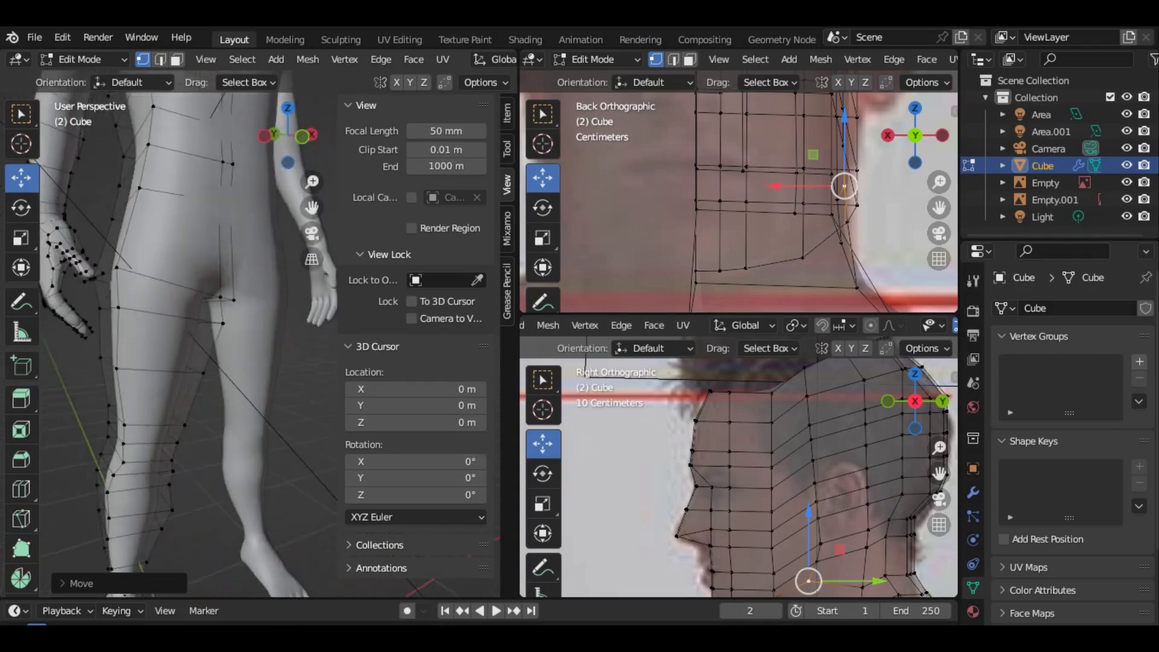
middle_click_drag(181, 332, 229, 332)
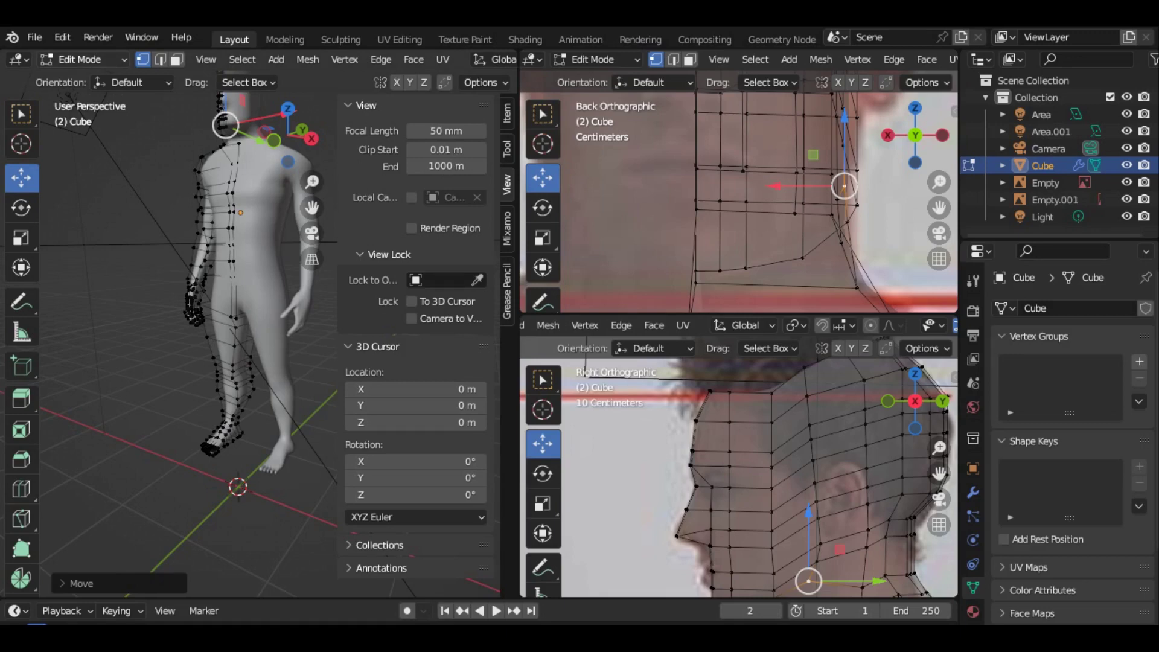
Step: Switch to Object Mode and add a Subdivision Surface modifier to the body
left_click(81, 59)
left_click(90, 79)
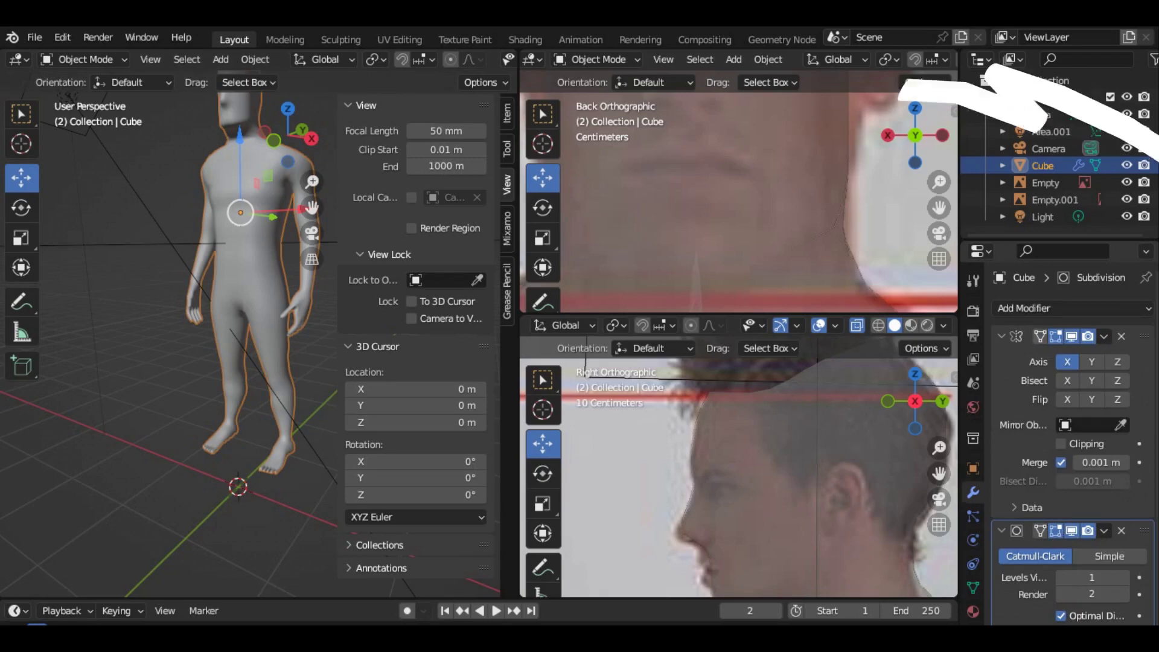
scroll(1039, 529, "down", 1)
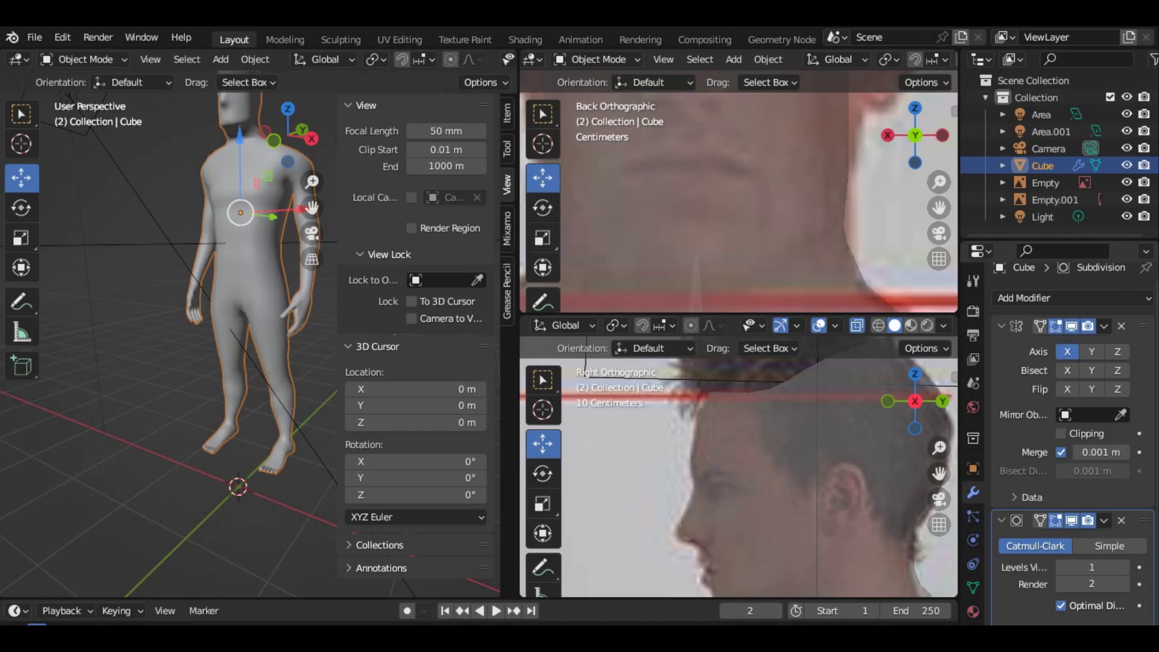
left_click(1024, 297)
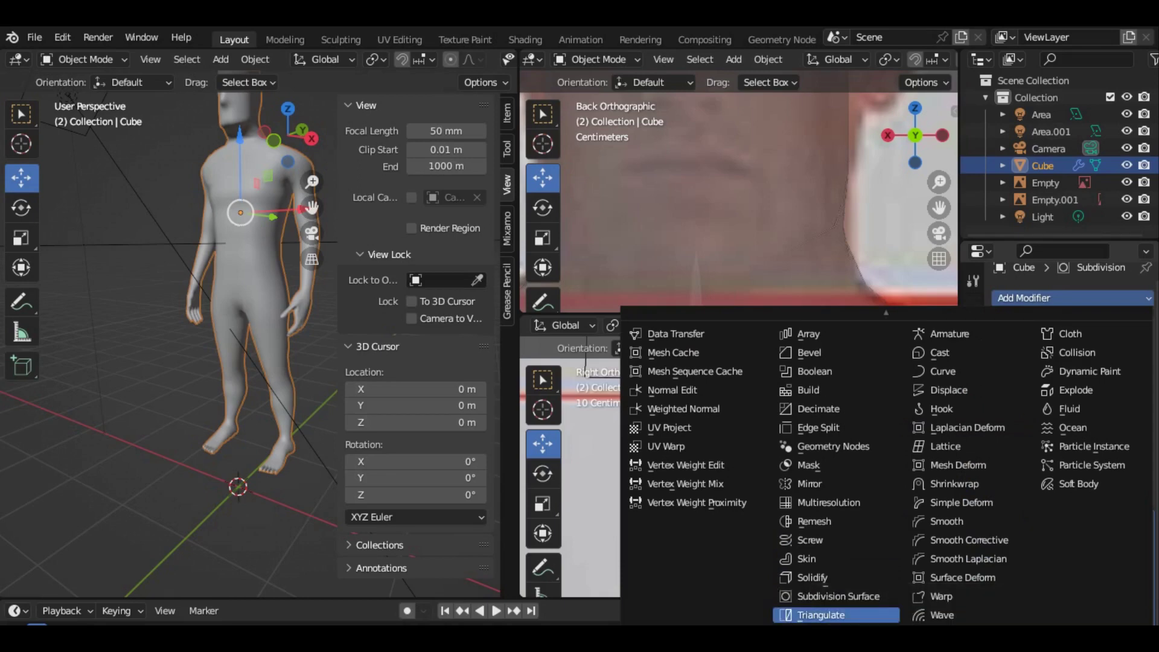
left_click(797, 594)
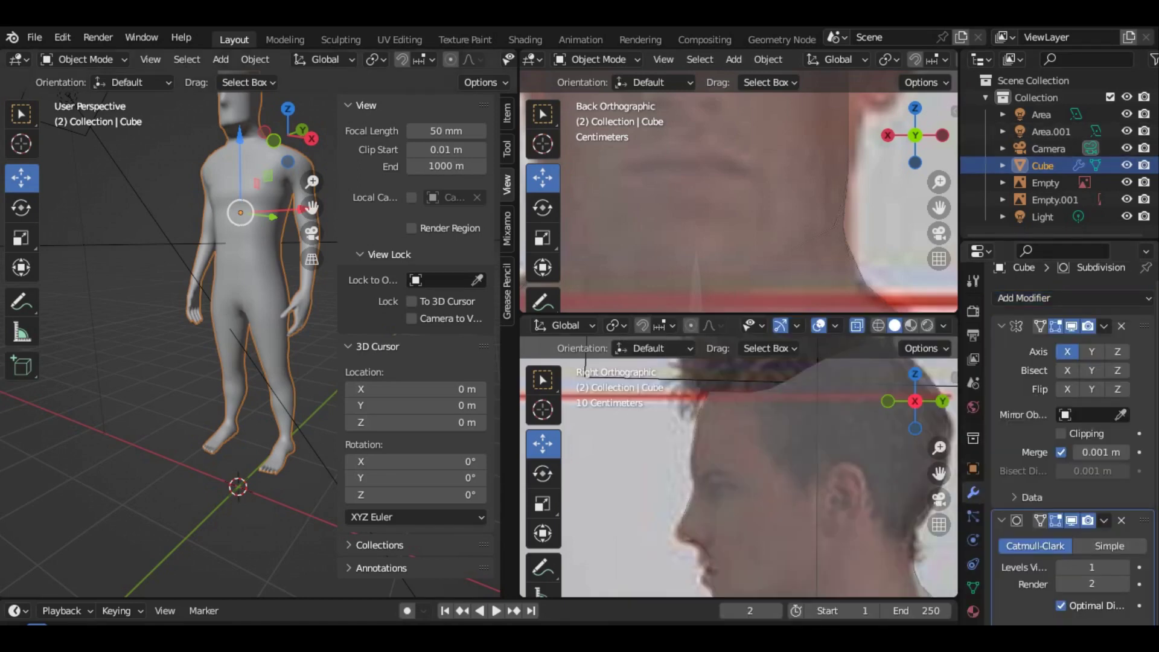
Step: Apply Shade Smooth to the subdivided body
scroll(266, 326, "up", 1)
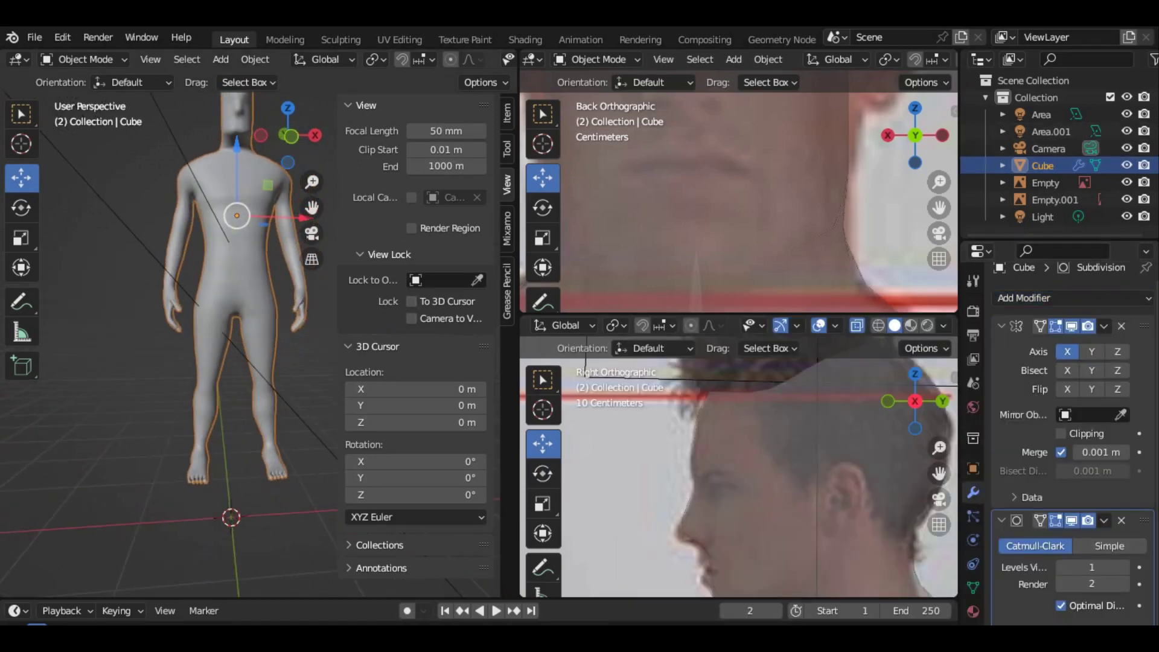
scroll(266, 326, "up", 2)
scroll(265, 326, "up", 2)
scroll(266, 326, "down", 2)
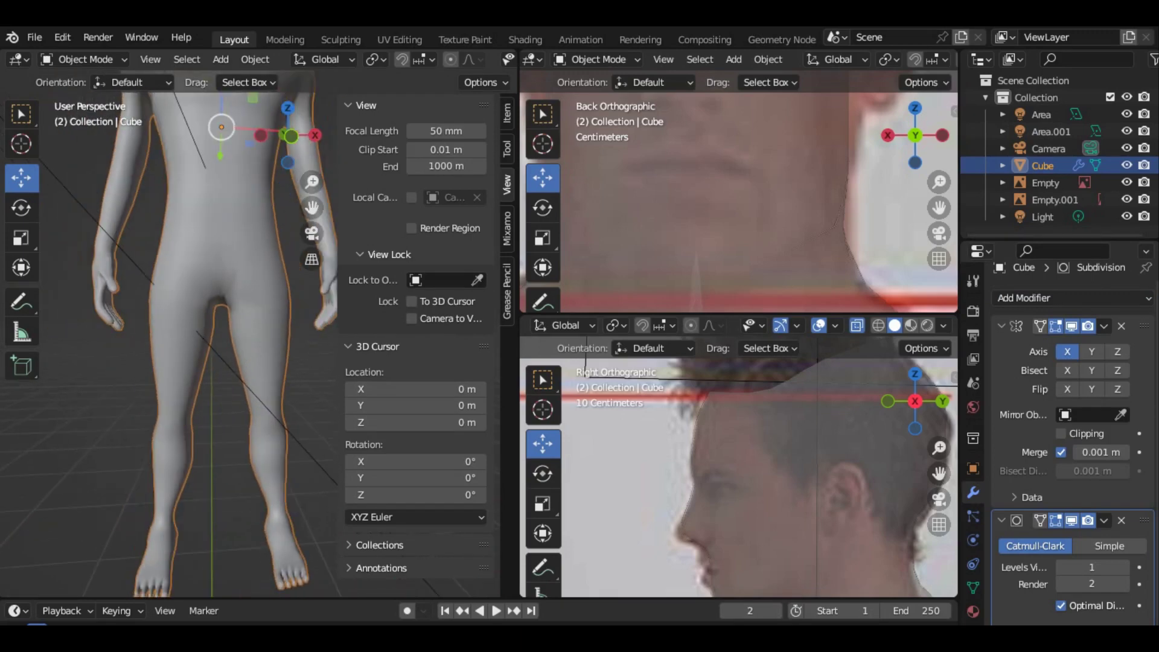
scroll(191, 364, "down", 2)
scroll(192, 364, "up", 3)
right_click(191, 364)
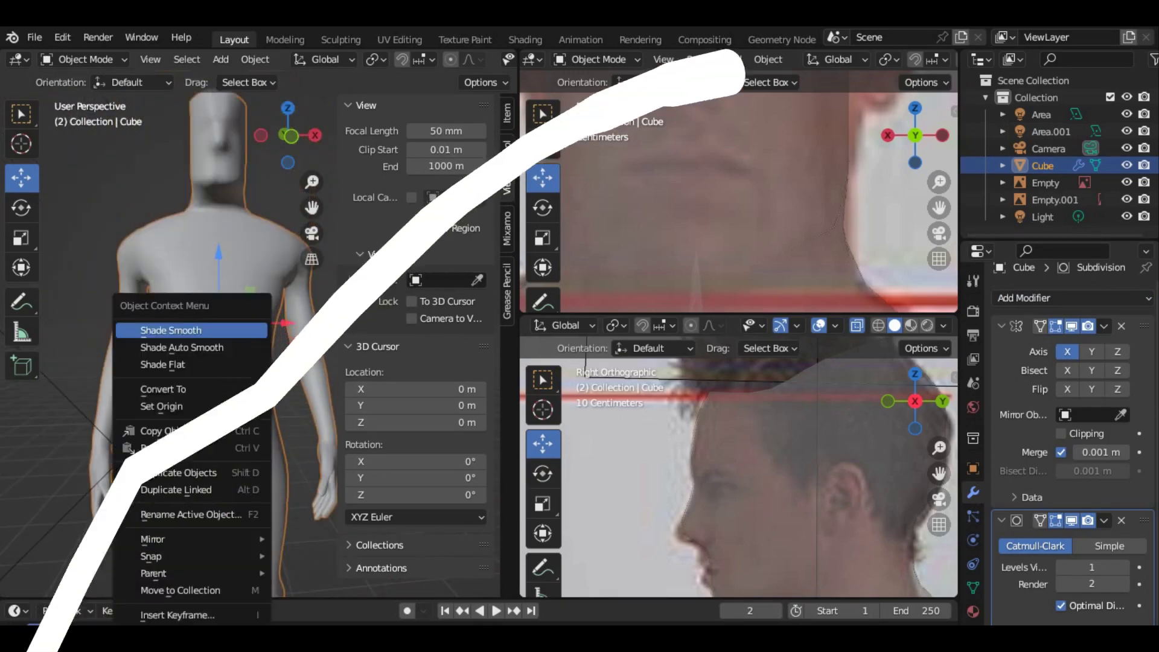
left_click(171, 330)
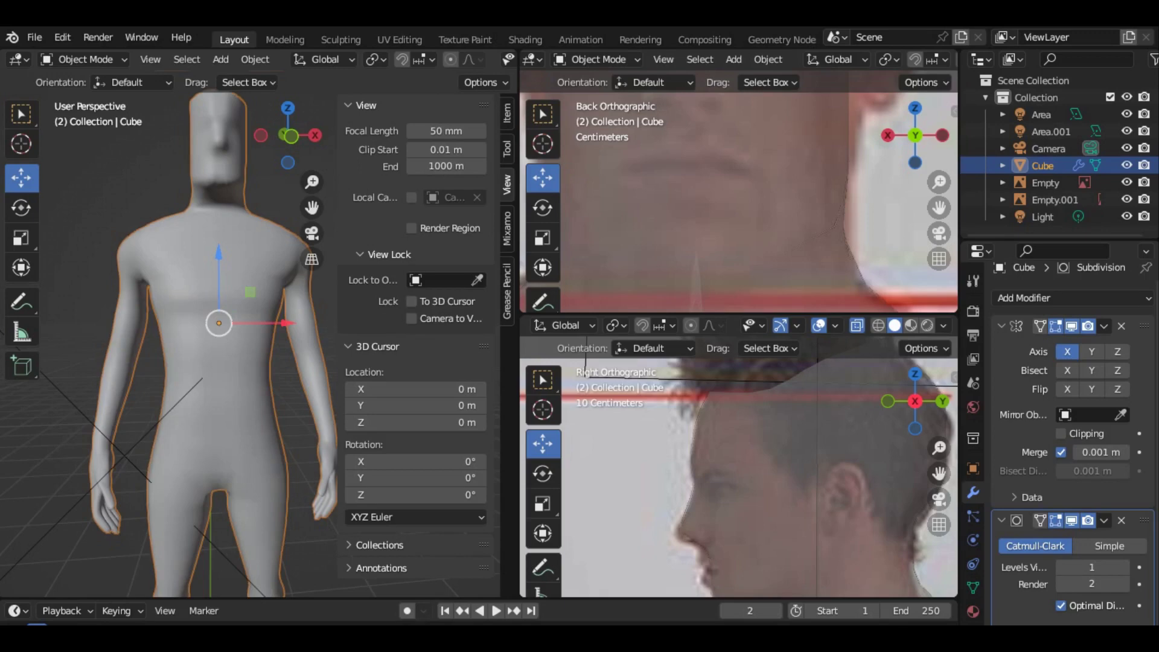
Step: Orbit and zoom around the smoothed figure's head and chest, then open the mode dropdown
mouse_move(181, 302)
middle_mouse_down()
mouse_move(320, 284)
mouse_move(205, 302)
mouse_move(344, 299)
middle_mouse_up()
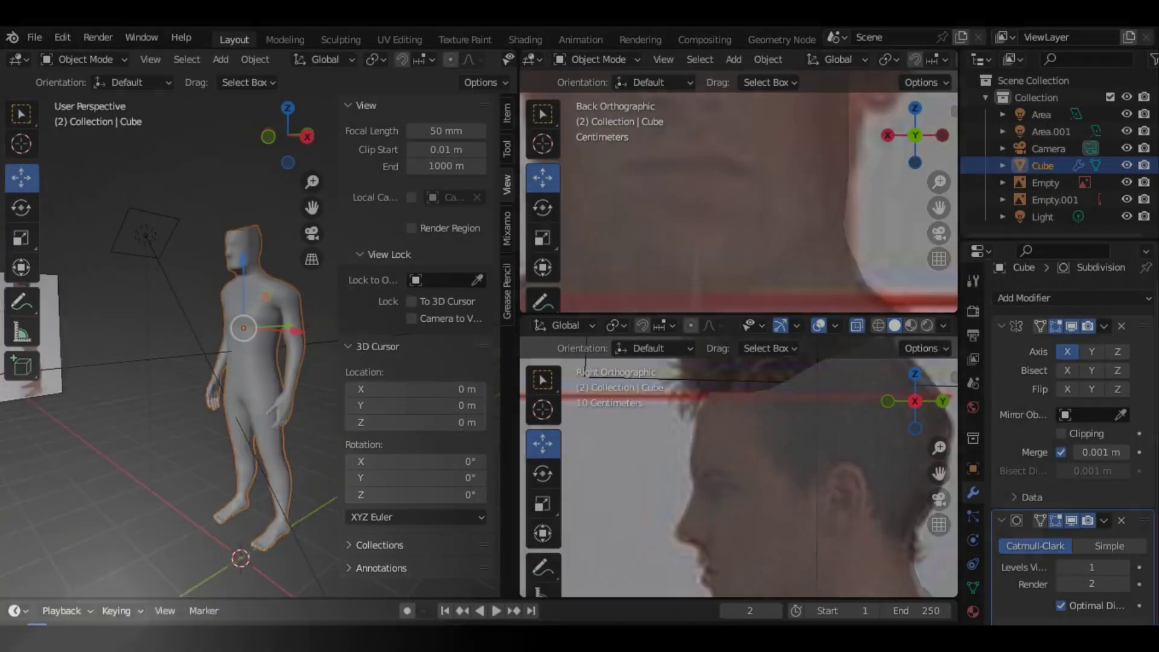
mouse_move(181, 302)
middle_mouse_down()
mouse_move(277, 302)
mouse_move(199, 301)
mouse_move(241, 302)
middle_mouse_up()
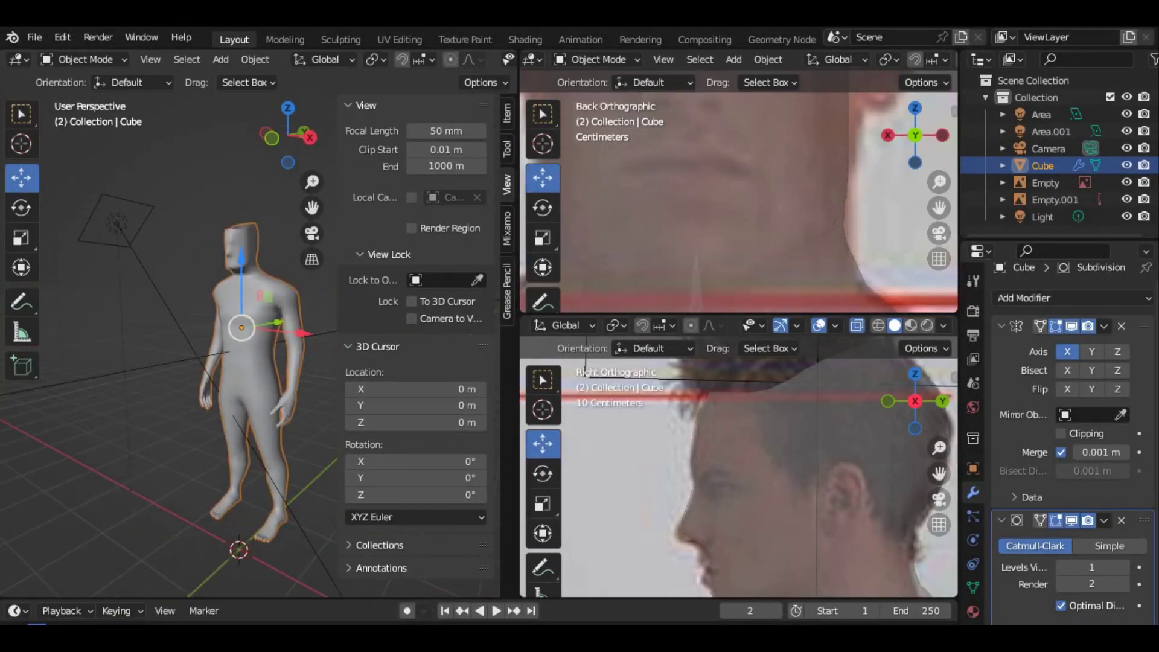
scroll(169, 344, "up", 5)
middle_click_drag(169, 302, 139, 513, "shift")
mouse_move(181, 362)
middle_mouse_down()
mouse_move(219, 363)
mouse_move(219, 342)
middle_mouse_up()
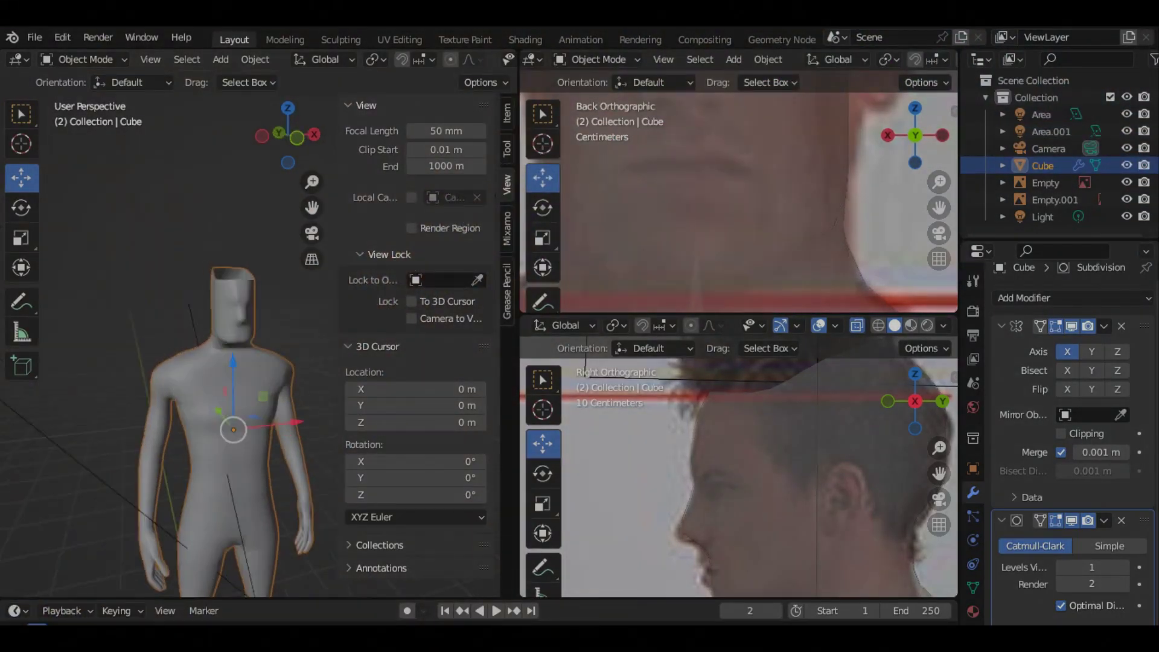
mouse_move(181, 362)
middle_mouse_down()
mouse_move(230, 362)
mouse_move(199, 359)
middle_mouse_up()
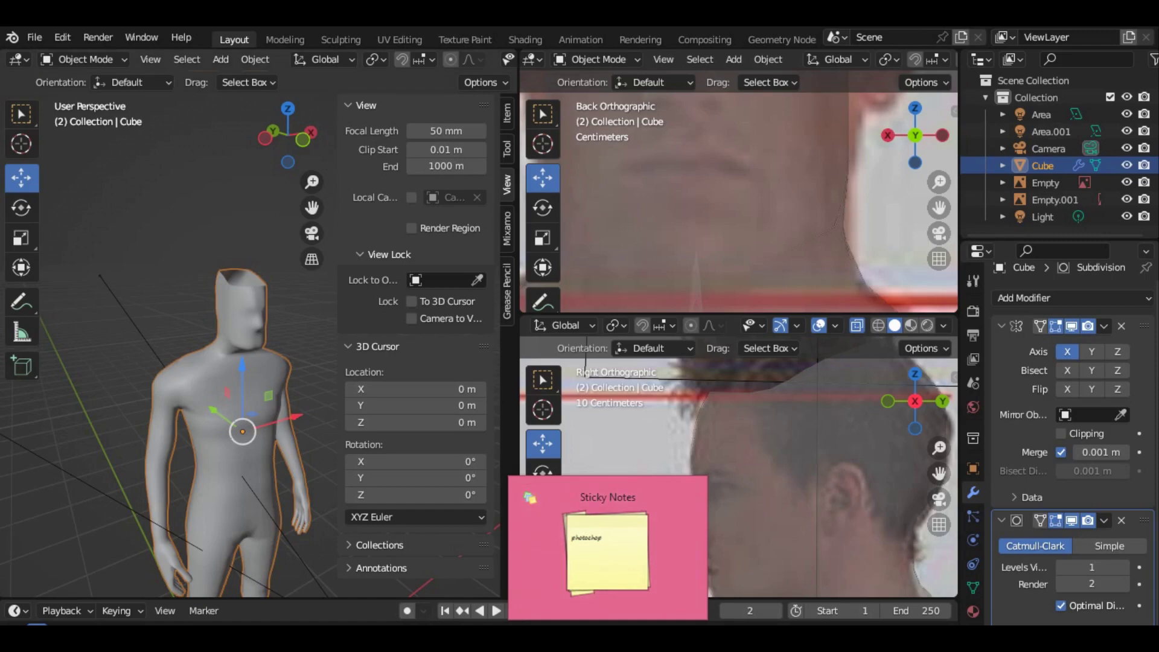
scroll(175, 344, "up", 3)
scroll(175, 344, "up", 4)
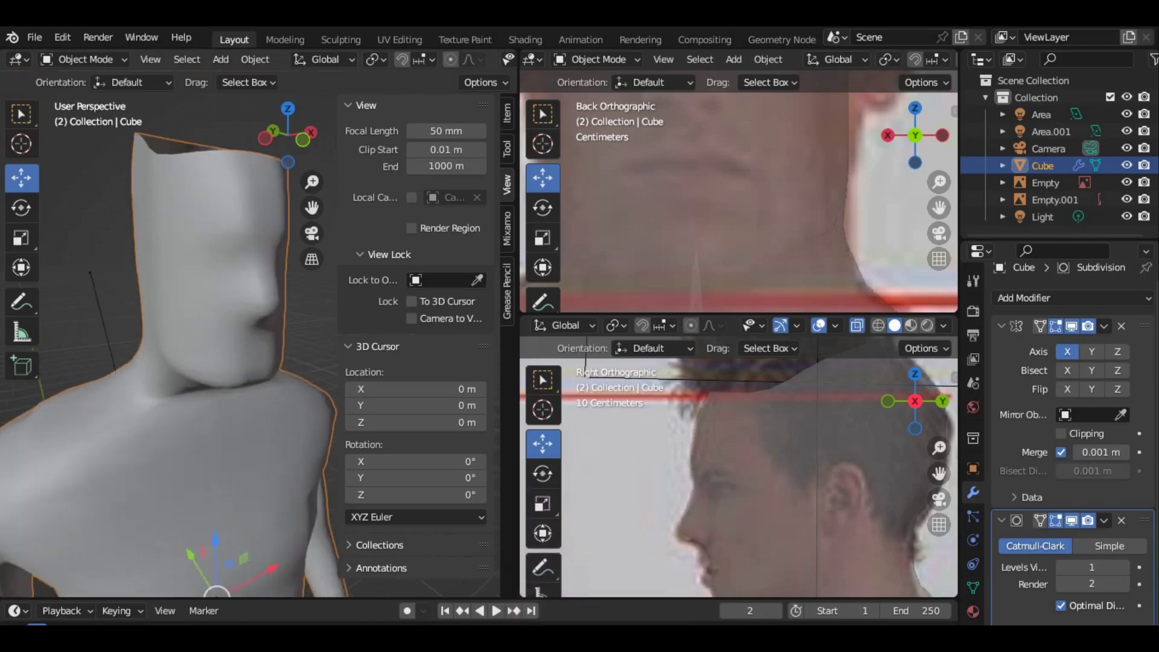
left_click(85, 59)
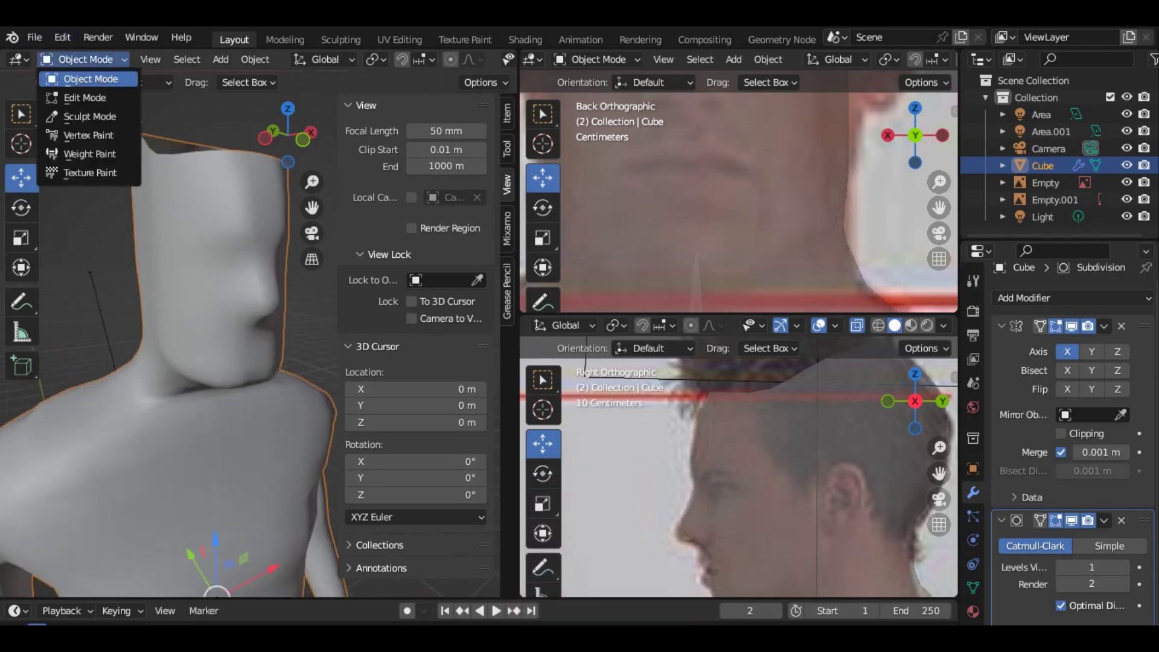
Step: Switch the body to Edit Mode and look around the head and neck mesh
left_click(84, 97)
mouse_move(181, 302)
middle_mouse_down()
mouse_move(205, 259)
mouse_move(193, 296)
mouse_move(194, 284)
middle_mouse_up()
scroll(181, 302, "up", 3)
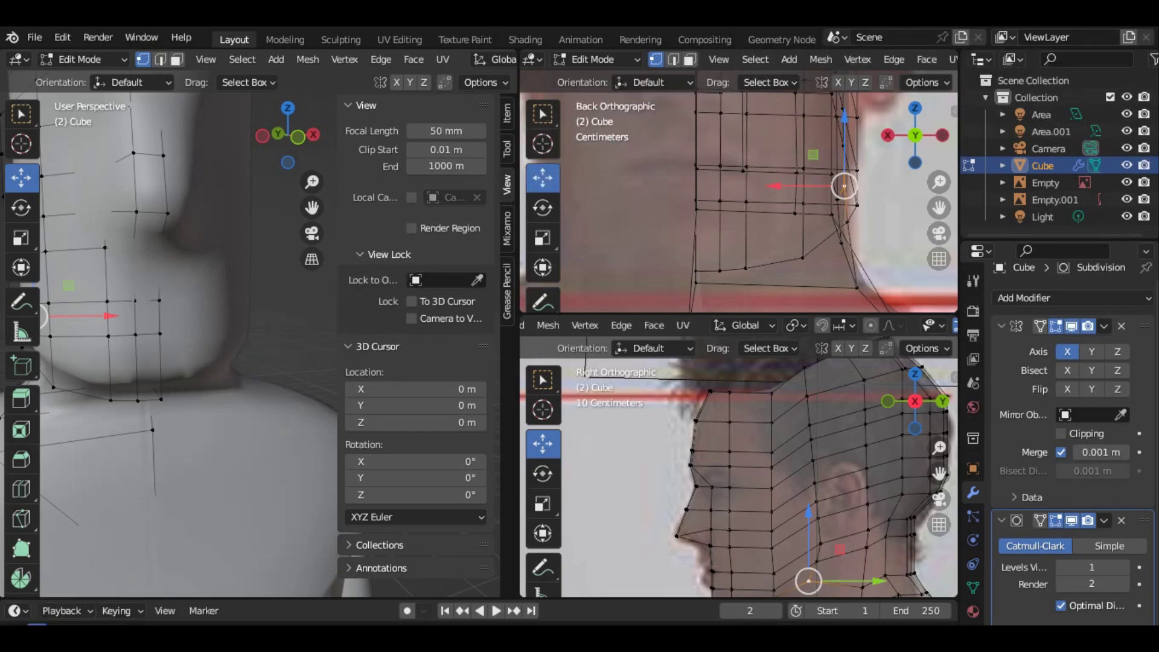
scroll(181, 302, "down", 5)
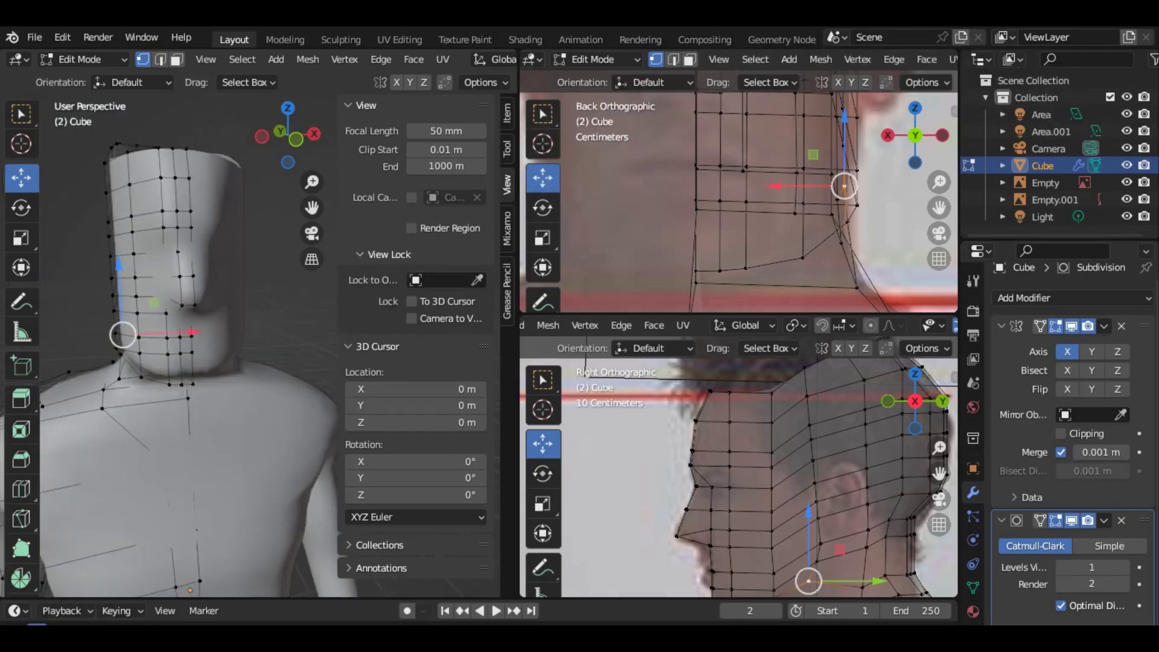
mouse_move(181, 302)
middle_mouse_down()
mouse_move(188, 289)
mouse_move(79, 302)
middle_mouse_up()
scroll(181, 344, "up", 2)
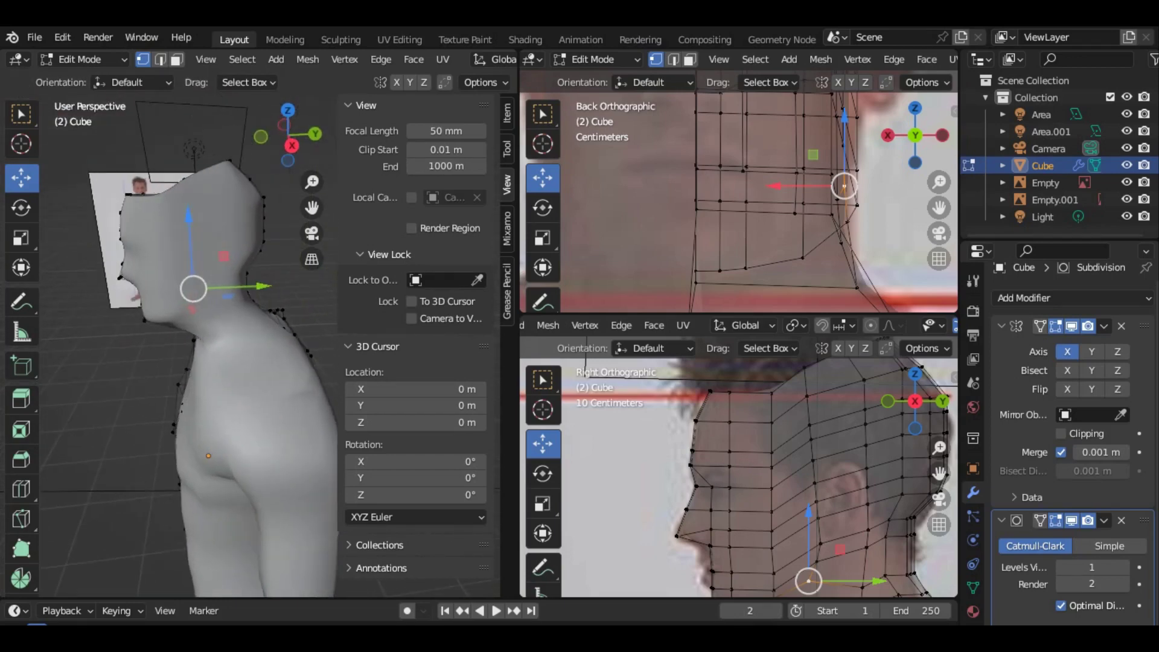
scroll(181, 344, "up", 2)
scroll(181, 344, "up", 2)
Step: Frame the face in the Back reference view
middle_click_drag(181, 302, 302, 281)
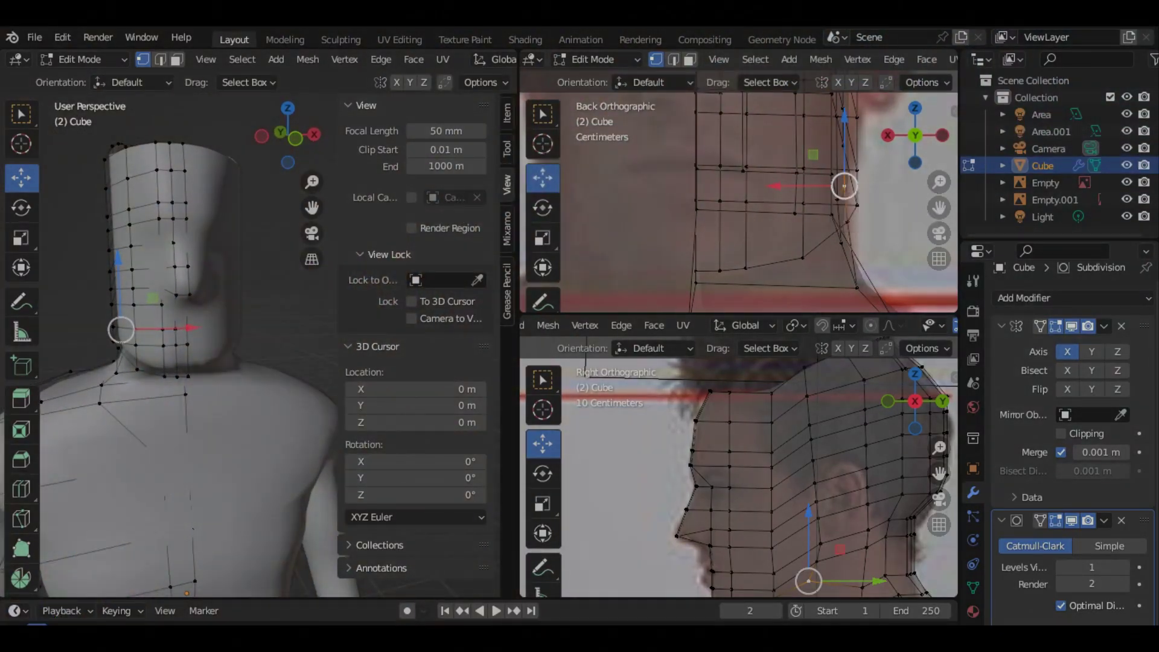
scroll(755, 193, "down", 4)
scroll(754, 194, "down", 3)
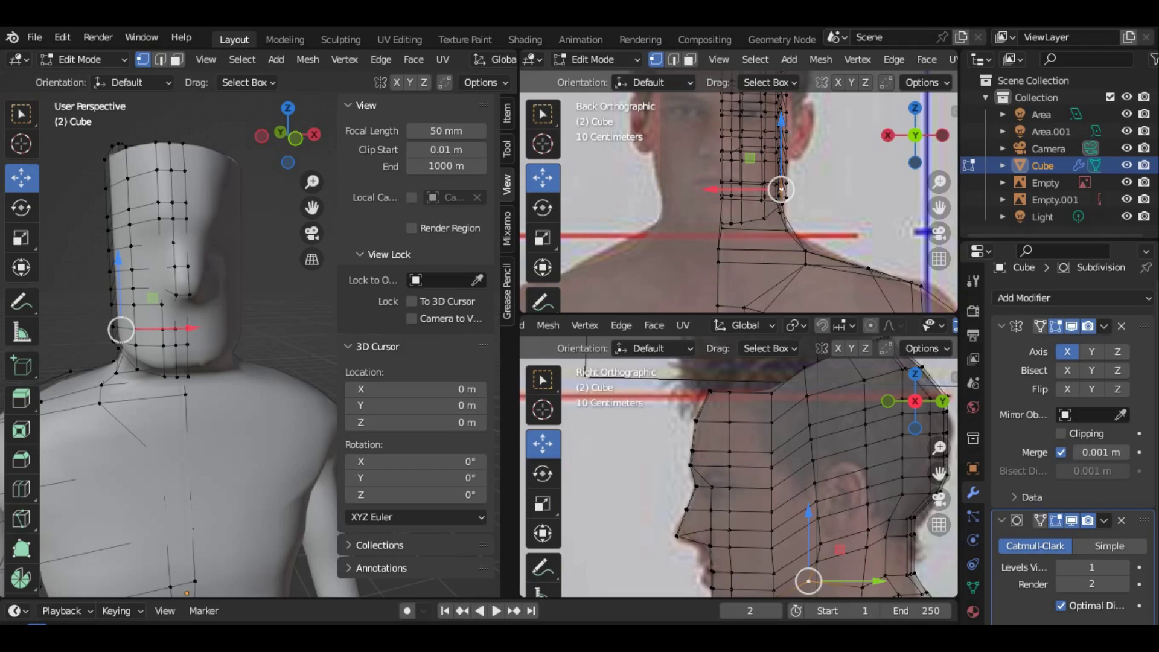
middle_click_drag(754, 181, 775, 291, "shift")
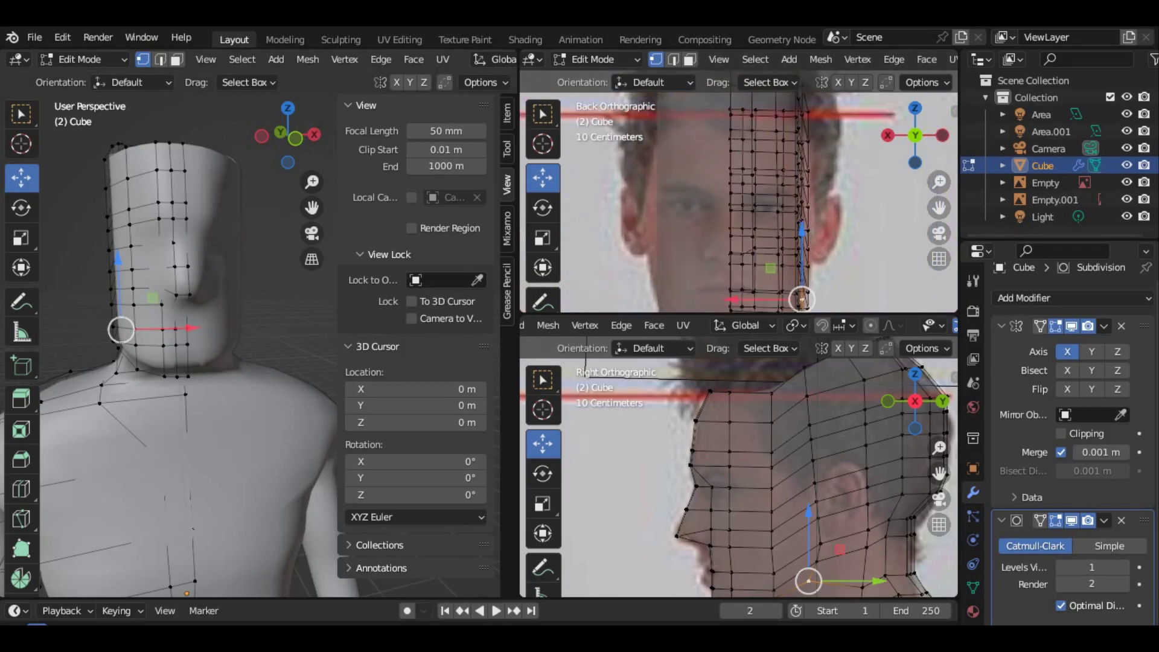
scroll(241, 60, "down", 5)
Step: Turn on X-ray, box-select head vertices, then clear the selection
left_click(417, 59)
left_click_drag(80, 141, 123, 239)
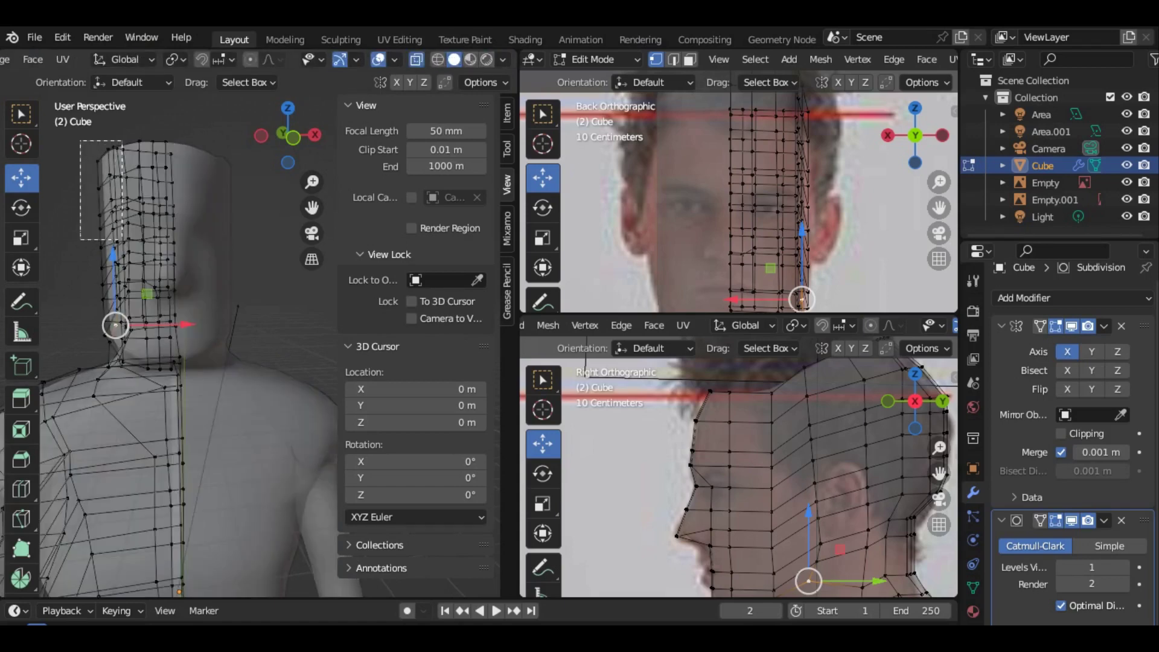
left_click_drag(798, 204, 809, 204)
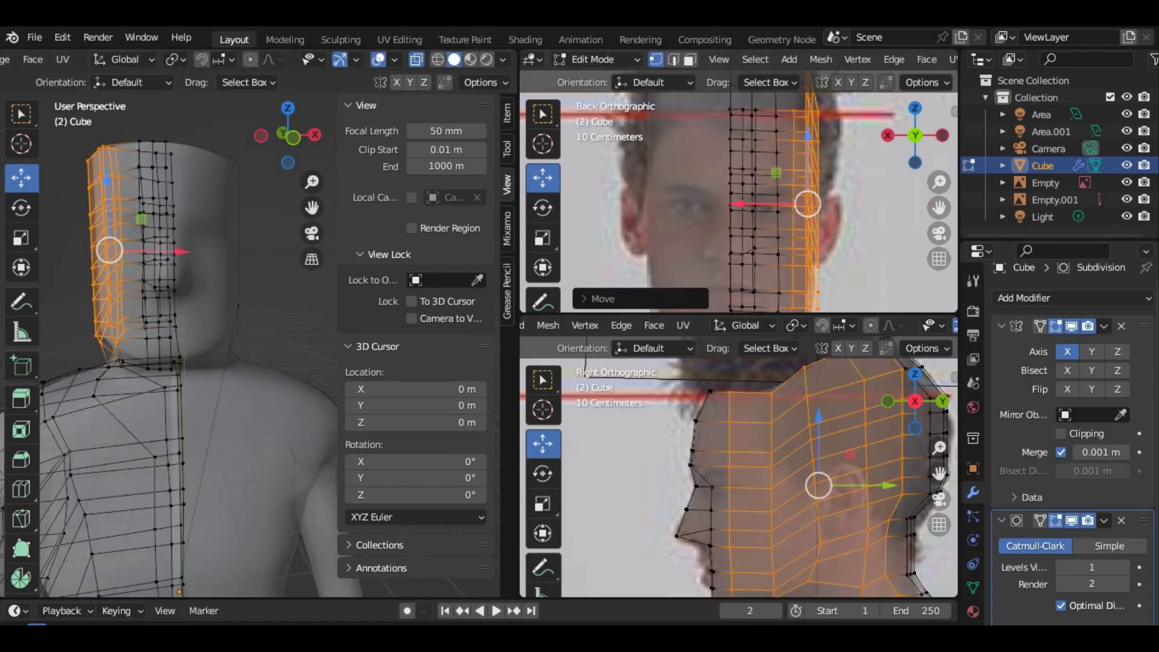
mouse_move(181, 362)
middle_mouse_down()
mouse_move(229, 338)
mouse_move(193, 422)
mouse_move(199, 434)
middle_mouse_up()
key("alt+a")
Step: Select the top rim faces of the head opening and raise them upward
left_click(189, 292)
mouse_move(189, 292)
middle_mouse_down()
mouse_move(200, 254)
mouse_move(193, 320)
middle_mouse_up()
left_click(187, 390, "ctrl")
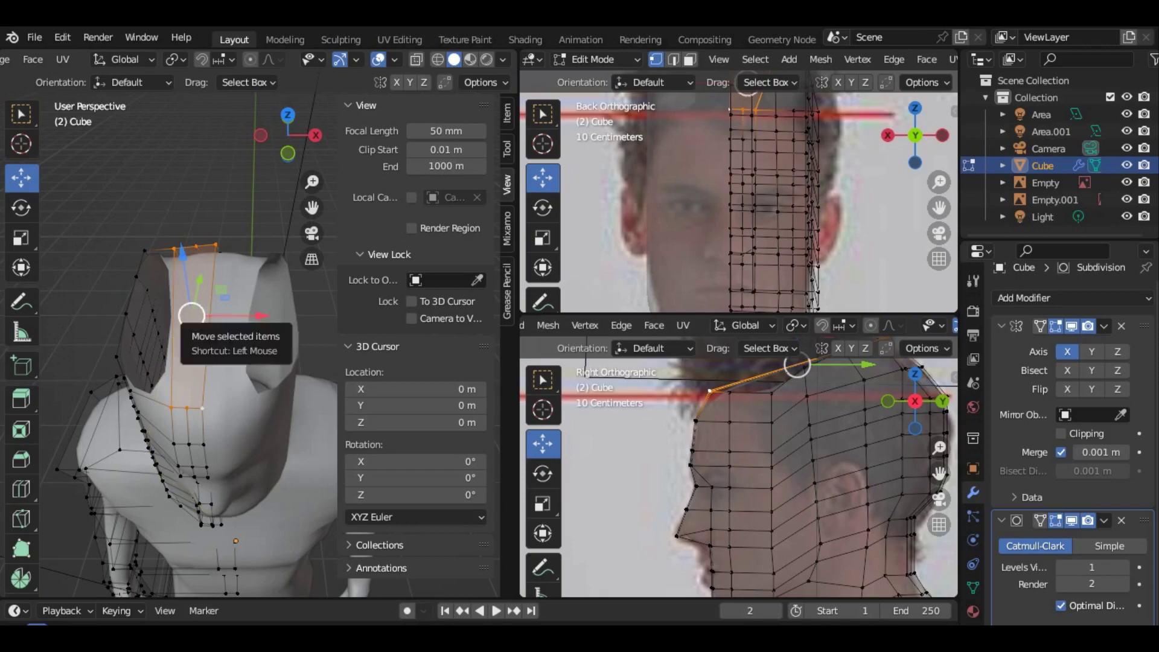
mouse_move(181, 362)
middle_mouse_down()
mouse_move(199, 423)
mouse_move(193, 363)
middle_mouse_up()
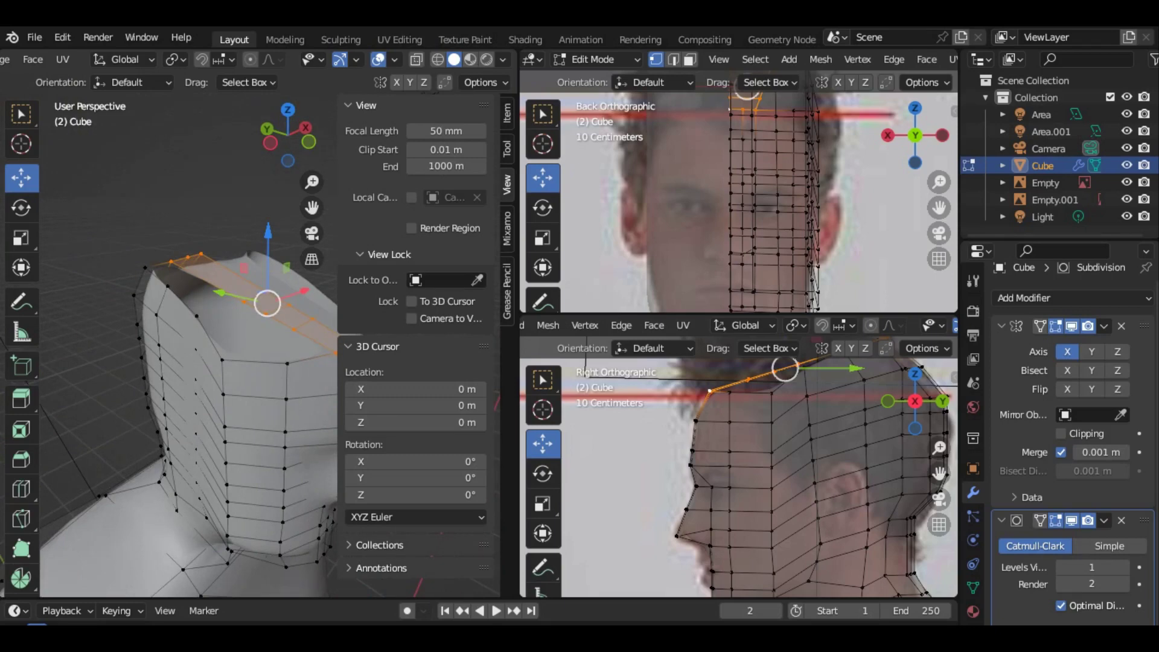
middle_click_drag(254, 320, 217, 254)
left_click_drag(206, 211, 204, 175)
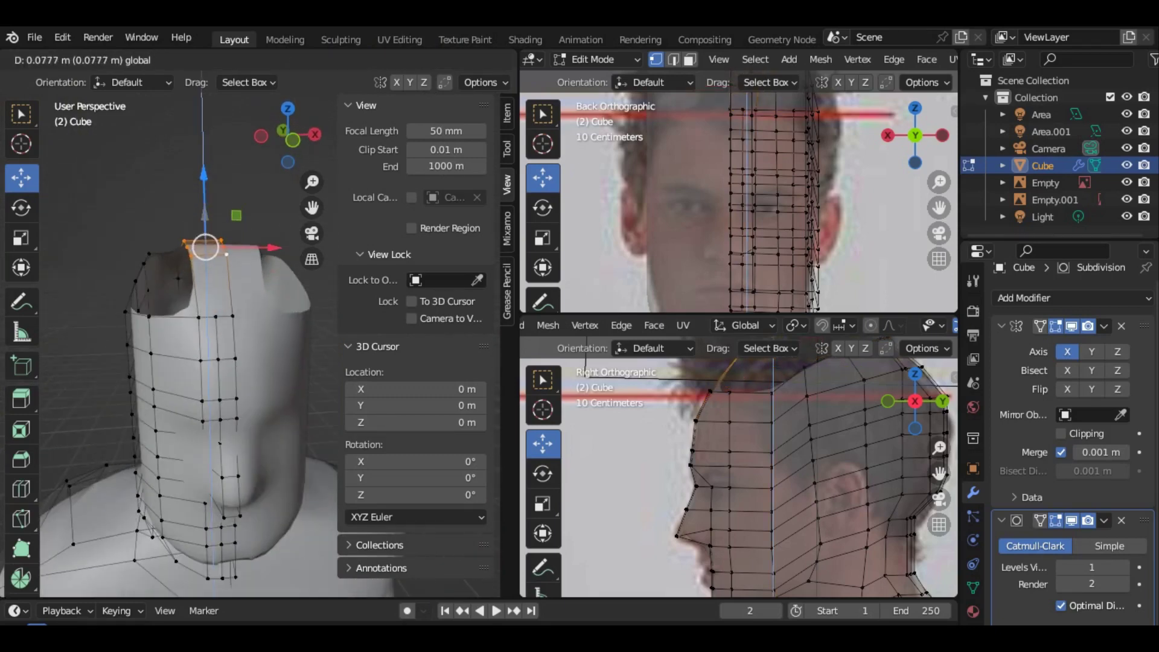
Step: Select vertex paths across the head opening to close the top of the skull
middle_click_drag(181, 362, 253, 362)
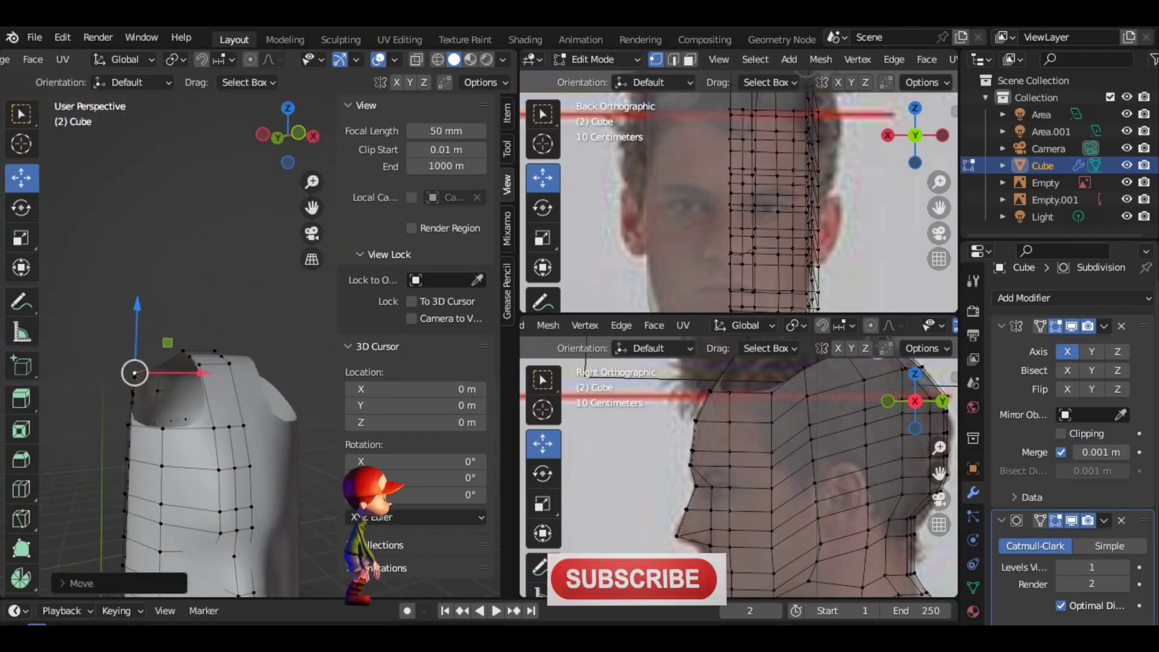
middle_click_drag(181, 362, 278, 363)
left_click(197, 445, "ctrl")
left_click(253, 398, "ctrl")
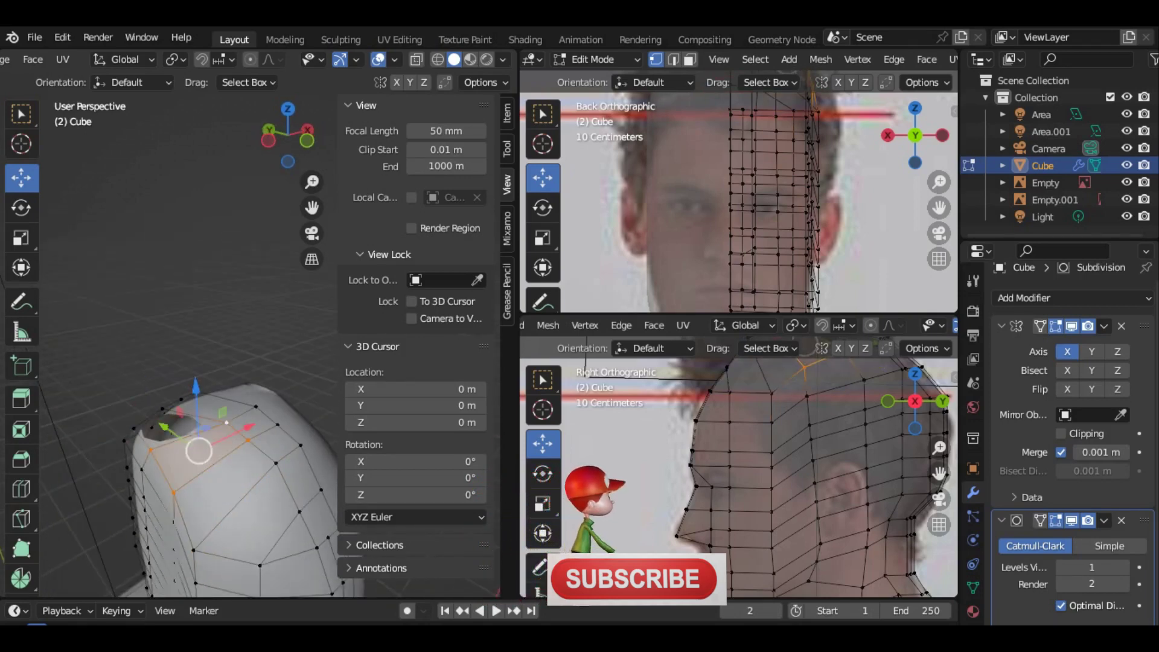
left_click(222, 410, "ctrl")
middle_click_drag(222, 410, 260, 371)
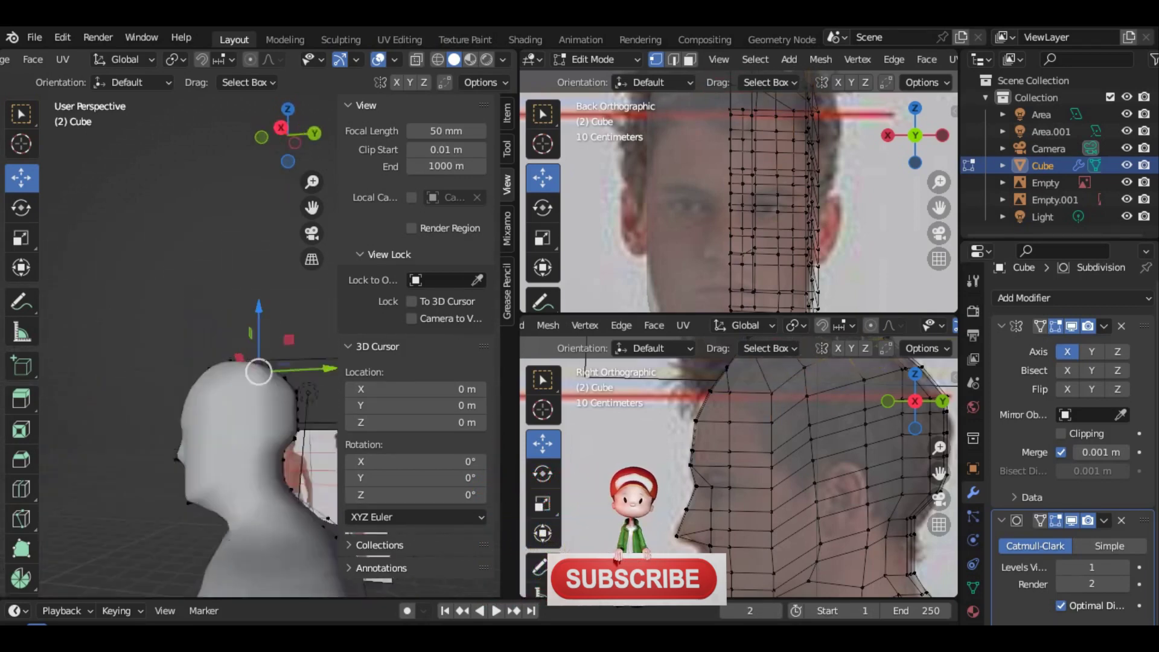
mouse_move(181, 362)
middle_mouse_down()
mouse_move(206, 350)
mouse_move(266, 356)
mouse_move(212, 356)
middle_mouse_up()
Step: Cut a new edge loop around the head
scroll(199, 362, "up", 2)
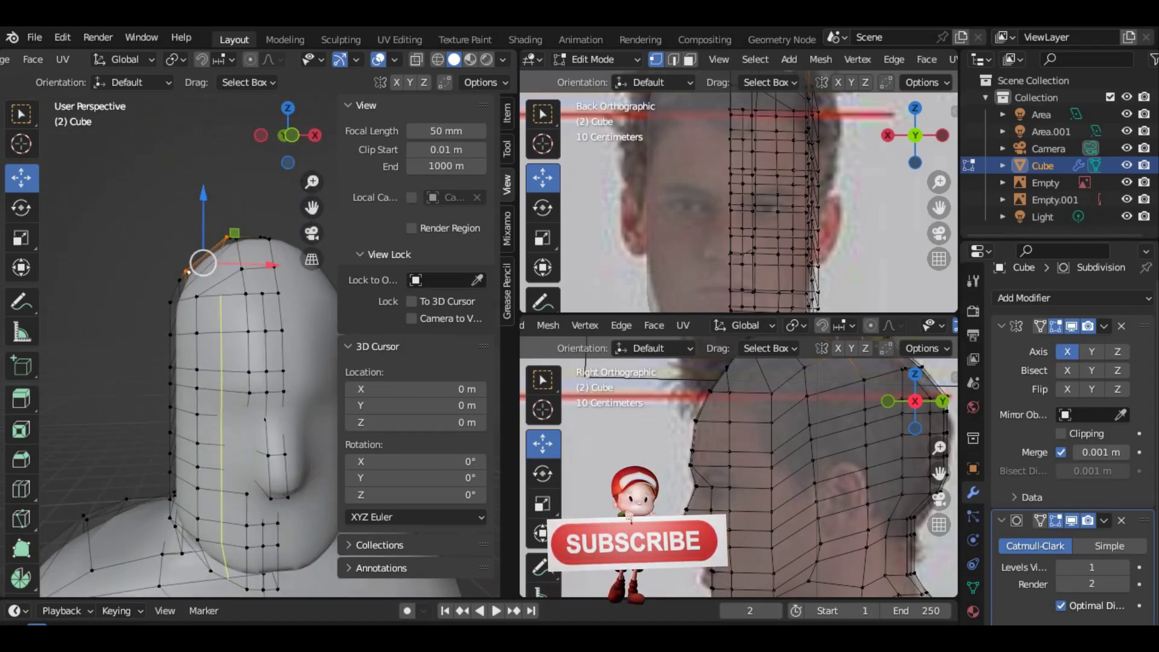
left_click(204, 269)
left_click(211, 358)
middle_click_drag(220, 434, 256, 531)
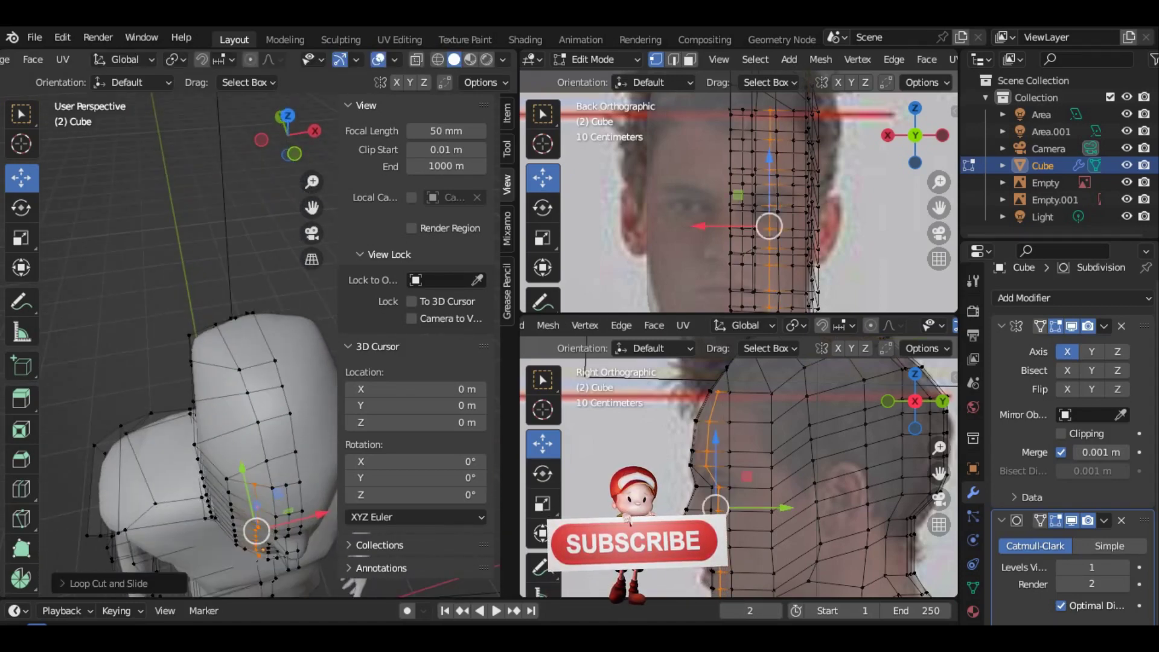
middle_click_drag(181, 423, 211, 302)
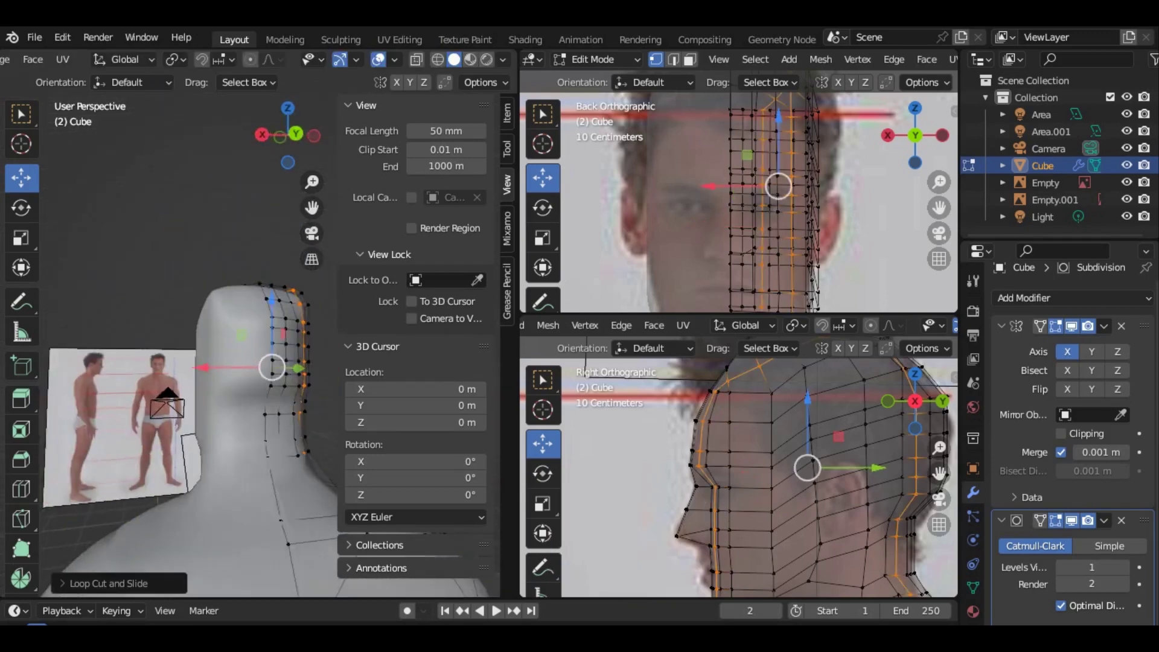
Step: Raise a forehead vertex slightly and select a vertex path on the head
left_click(208, 211)
key("g")
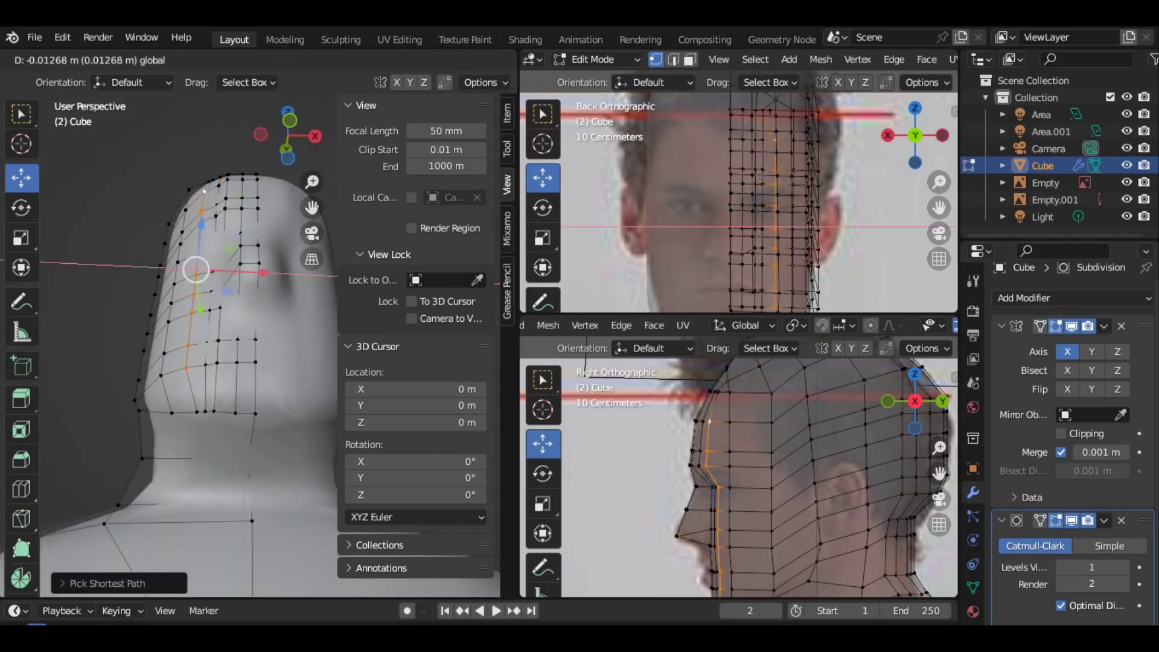
key("Return")
middle_click_drag(181, 392, 187, 302)
mouse_move(181, 362)
middle_mouse_down()
mouse_move(199, 302)
mouse_move(206, 362)
middle_mouse_up()
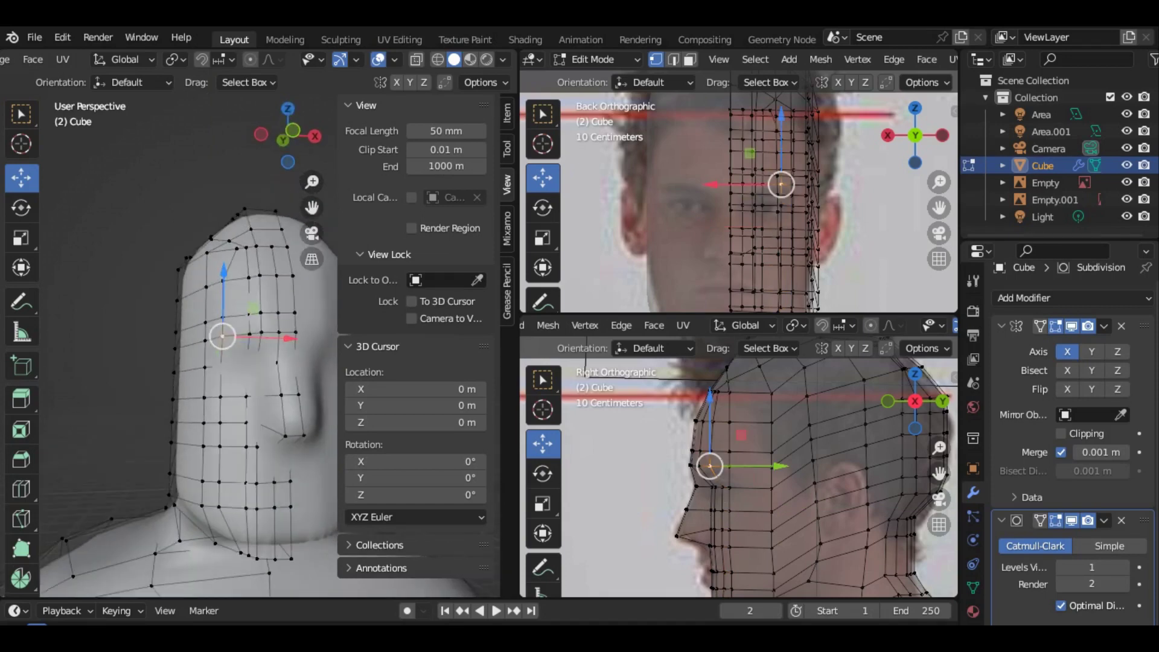
left_click(218, 220, "ctrl")
middle_click_drag(218, 219, 230, 254)
mouse_move(182, 362)
middle_mouse_down()
mouse_move(187, 392)
mouse_move(181, 338)
middle_mouse_up()
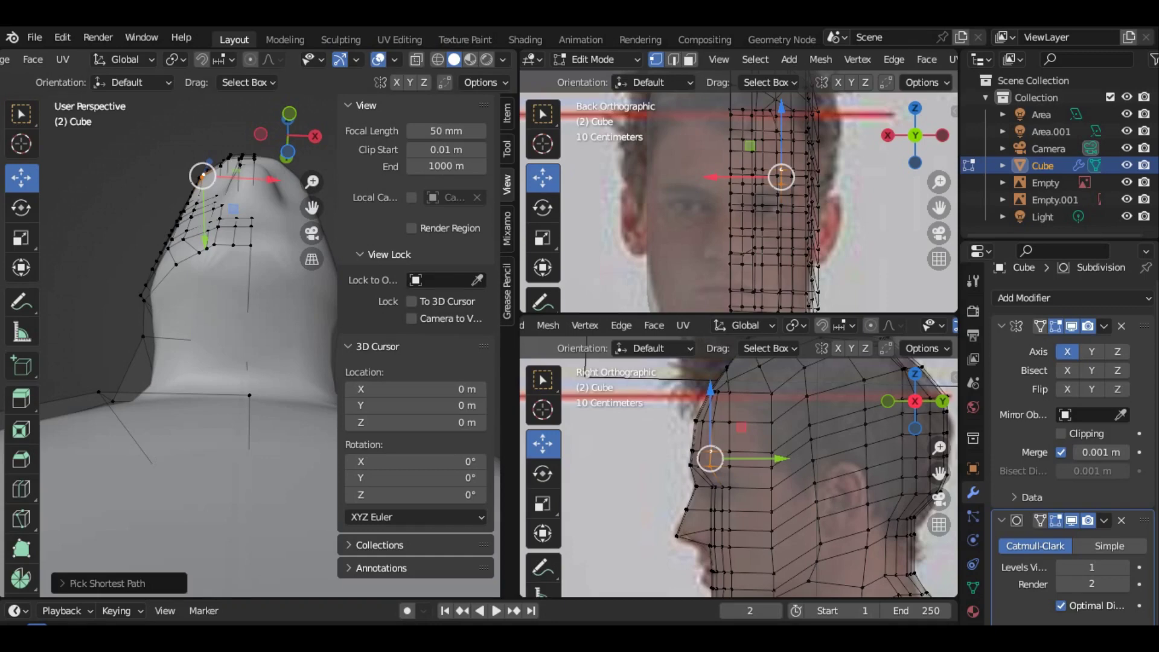
Step: Reposition a vertex on top of the head against the side reference
scroll(181, 338, "down", 5)
scroll(181, 338, "up", 5)
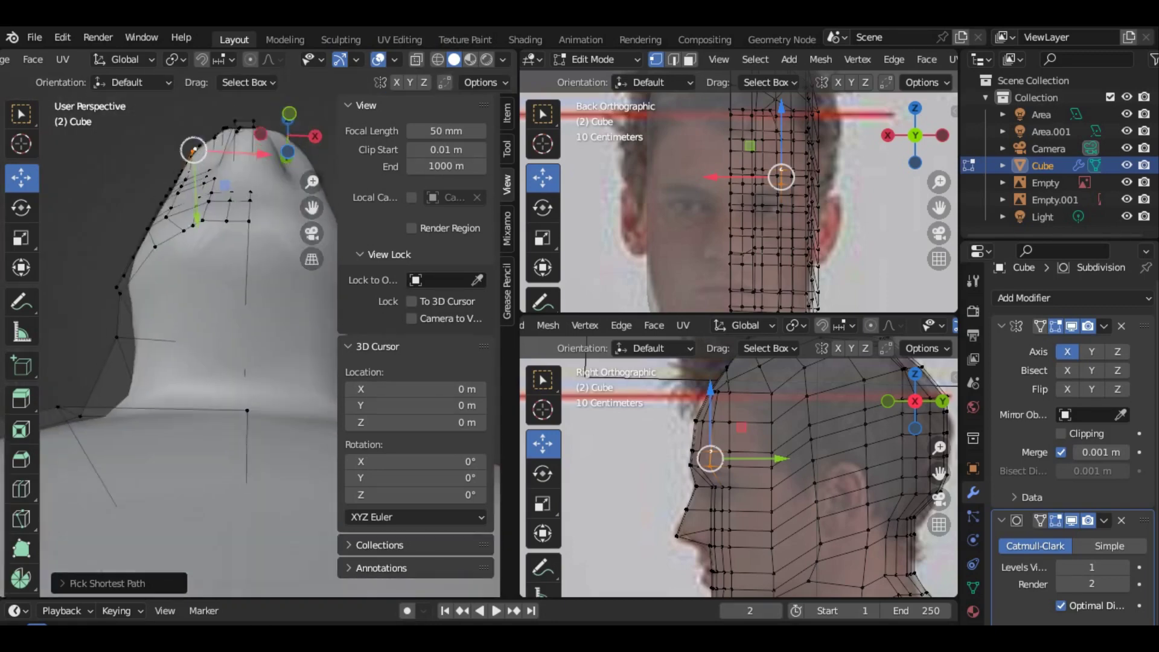
mouse_move(181, 338)
middle_mouse_down()
mouse_move(151, 338)
mouse_move(181, 290)
mouse_move(187, 181)
middle_mouse_up()
scroll(181, 338, "up", 3)
scroll(182, 338, "down", 3)
left_click_drag(188, 181, 236, 187)
mouse_move(181, 338)
middle_mouse_down()
mouse_move(181, 278)
mouse_move(217, 284)
middle_mouse_up()
scroll(181, 338, "up", 2)
scroll(181, 338, "down", 2)
Step: Add two edge loops across the forehead and brow, sliding them toward the eyes
mouse_move(181, 338)
middle_mouse_down()
mouse_move(151, 338)
mouse_move(217, 338)
middle_mouse_up()
scroll(181, 338, "up", 3)
key("ctrl+r")
left_click(248, 304)
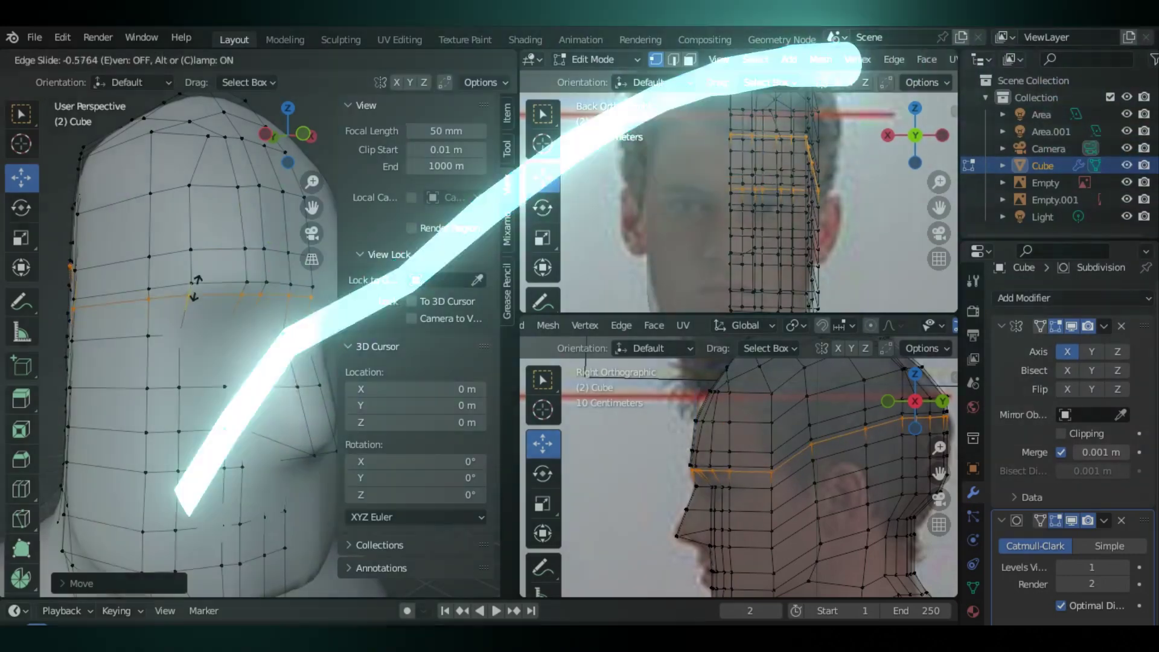
key("g")
key("g")
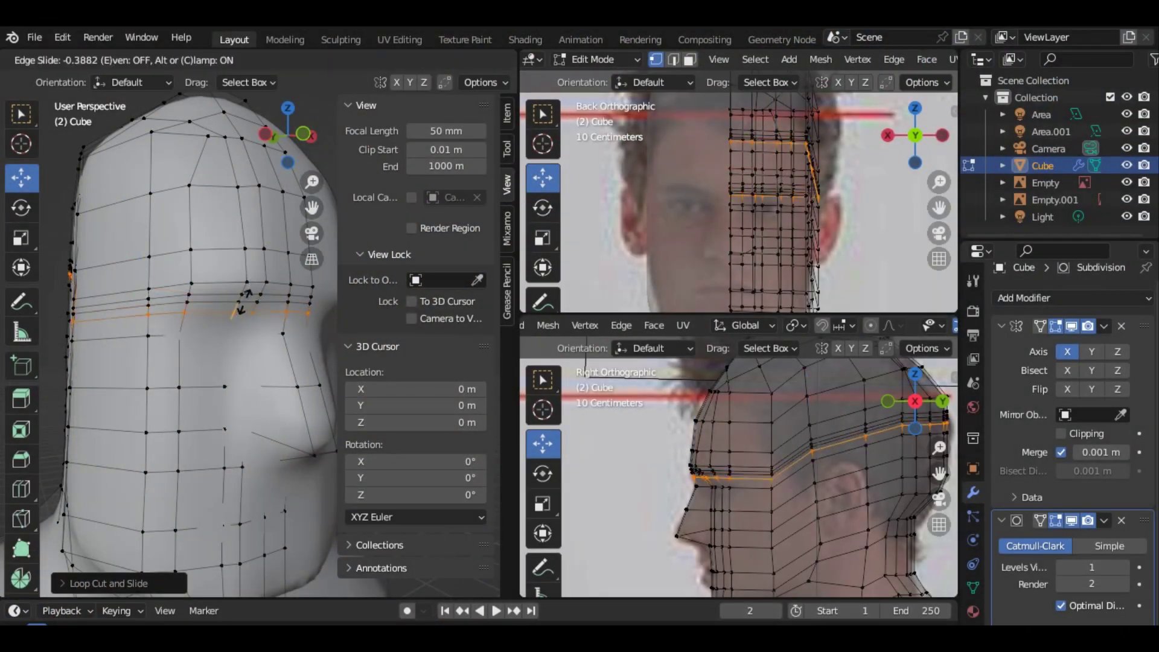
left_click(178, 308)
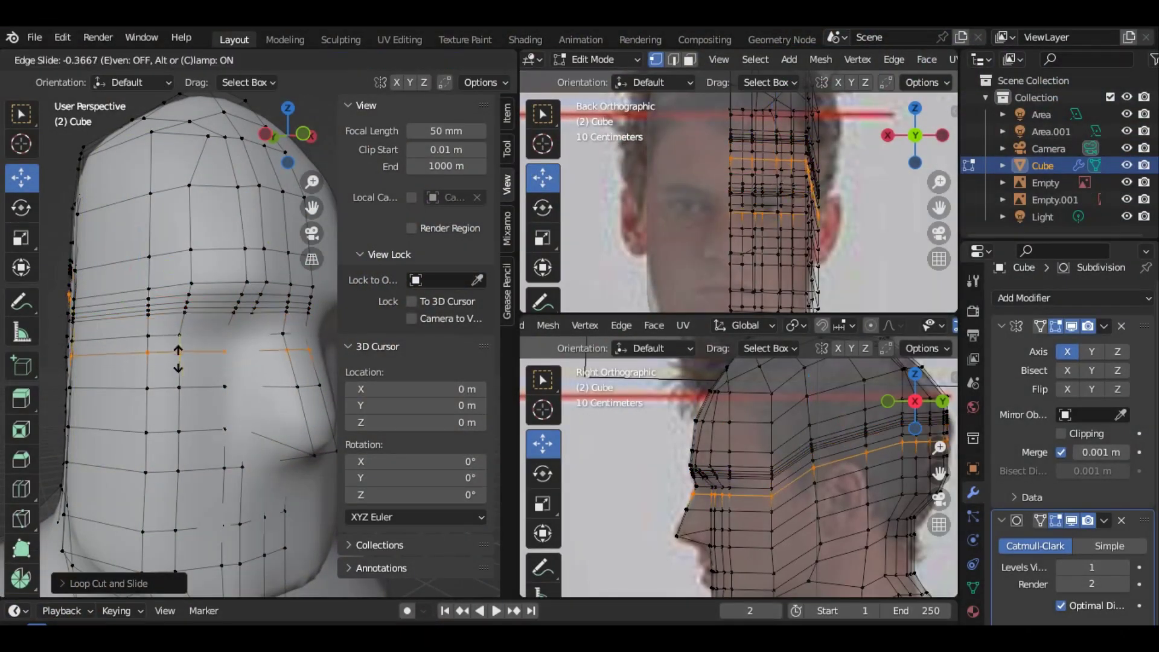
key("g")
key("g")
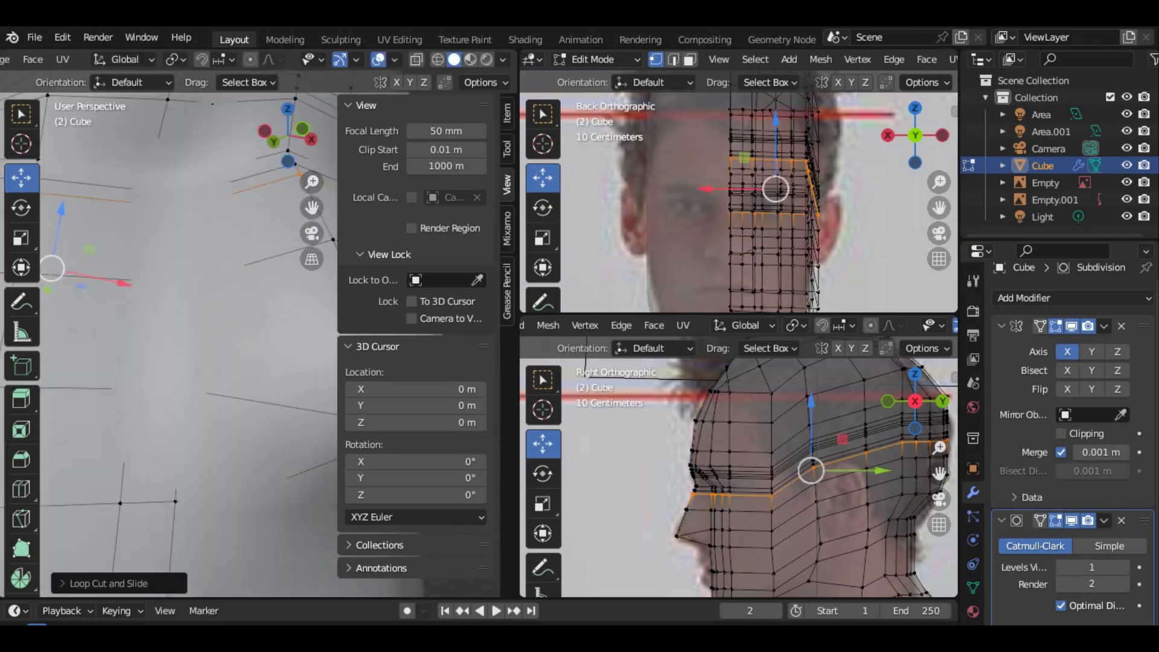
Step: Dissolve the unwanted brow edges
middle_click_drag(181, 362, 205, 347)
key("x")
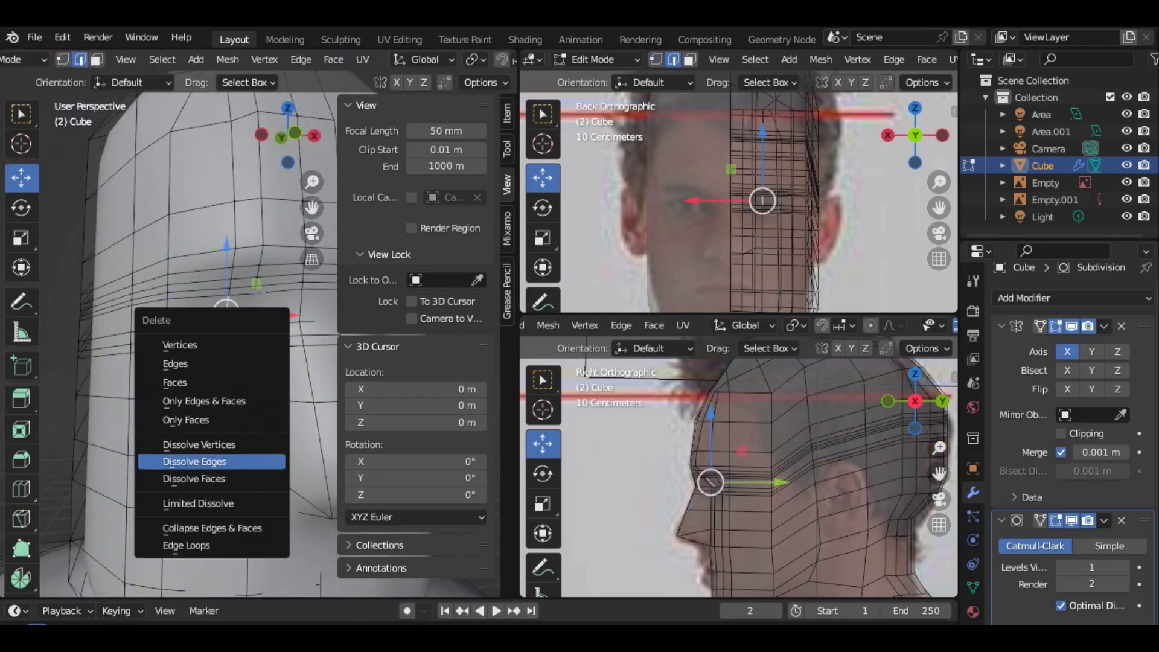
left_click(208, 393)
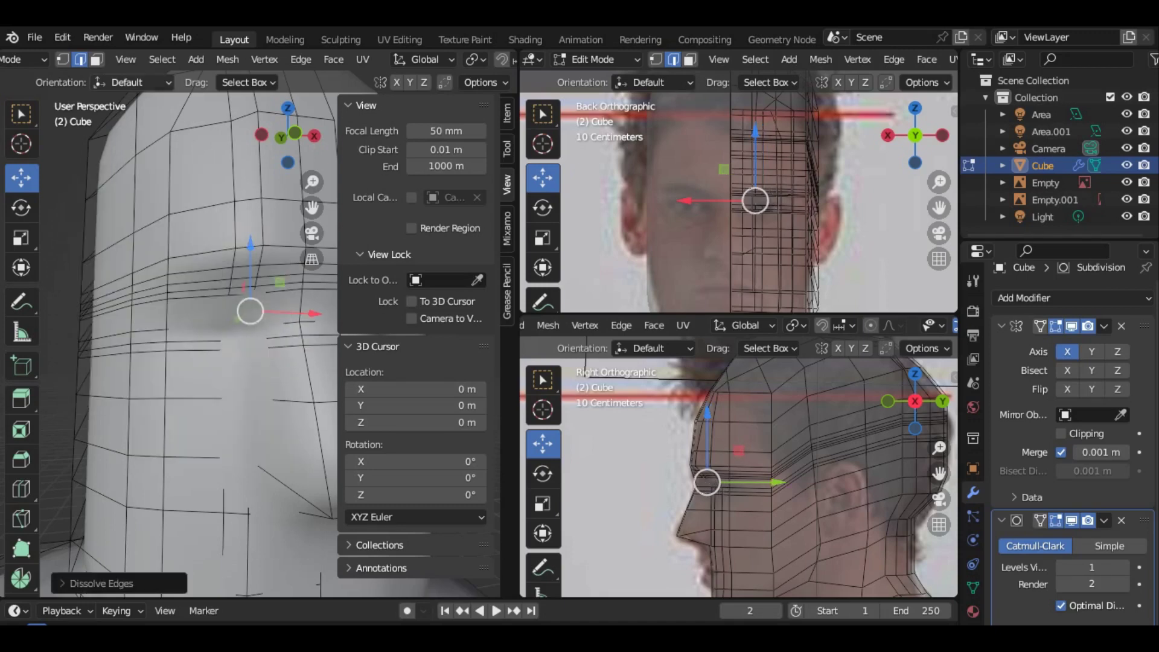
Step: In vertex select mode, move a brow vertex along the Y axis
key("1")
scroll(181, 332, "down", 3)
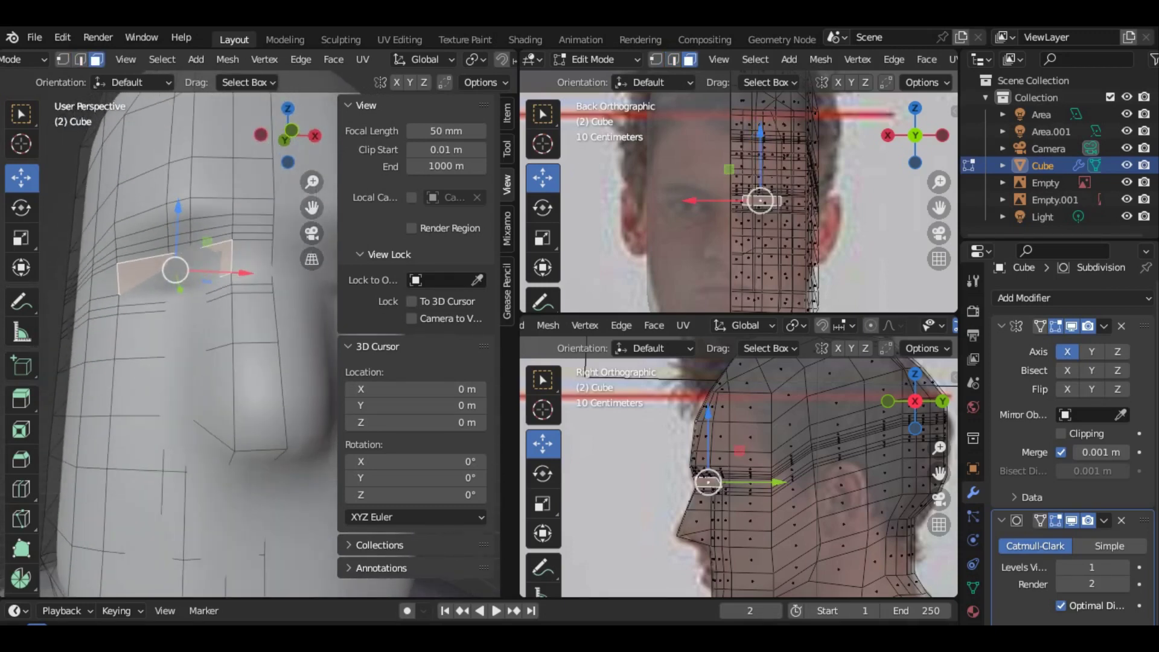
mouse_move(241, 302)
middle_mouse_down()
mouse_move(314, 254)
mouse_move(254, 284)
middle_mouse_up()
key("g")
key("y")
left_click(322, 240)
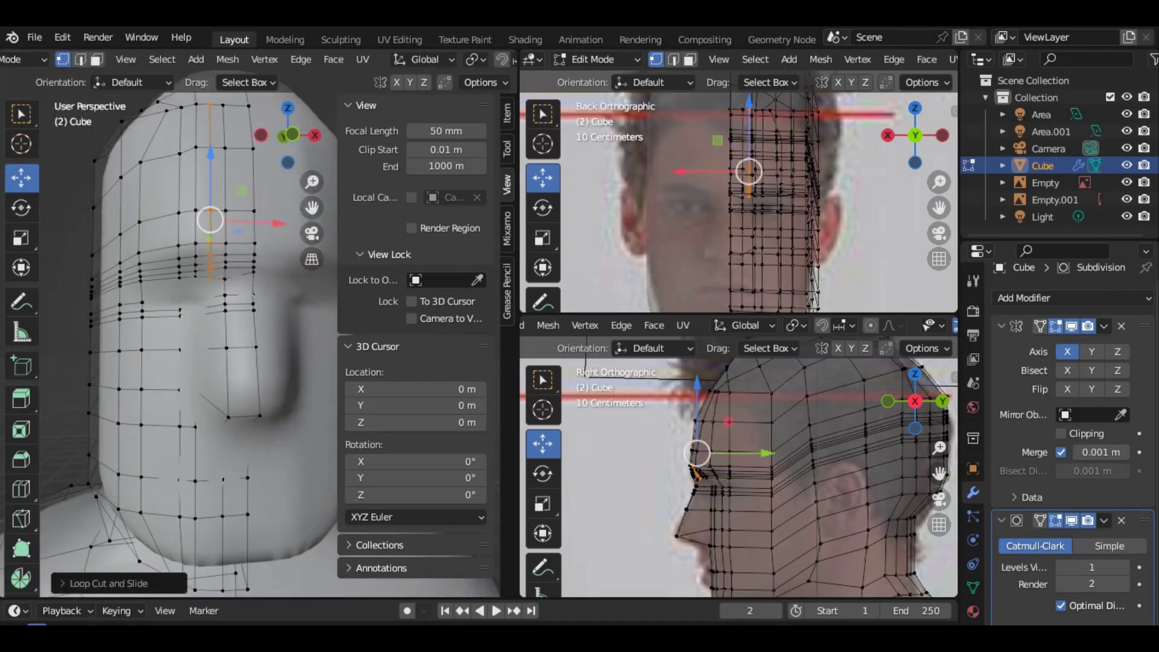
Step: Move two brow vertices vertically along Z
scroll(211, 272, "up", 3)
key("g")
key("z")
left_click(116, 266)
key("g")
key("z")
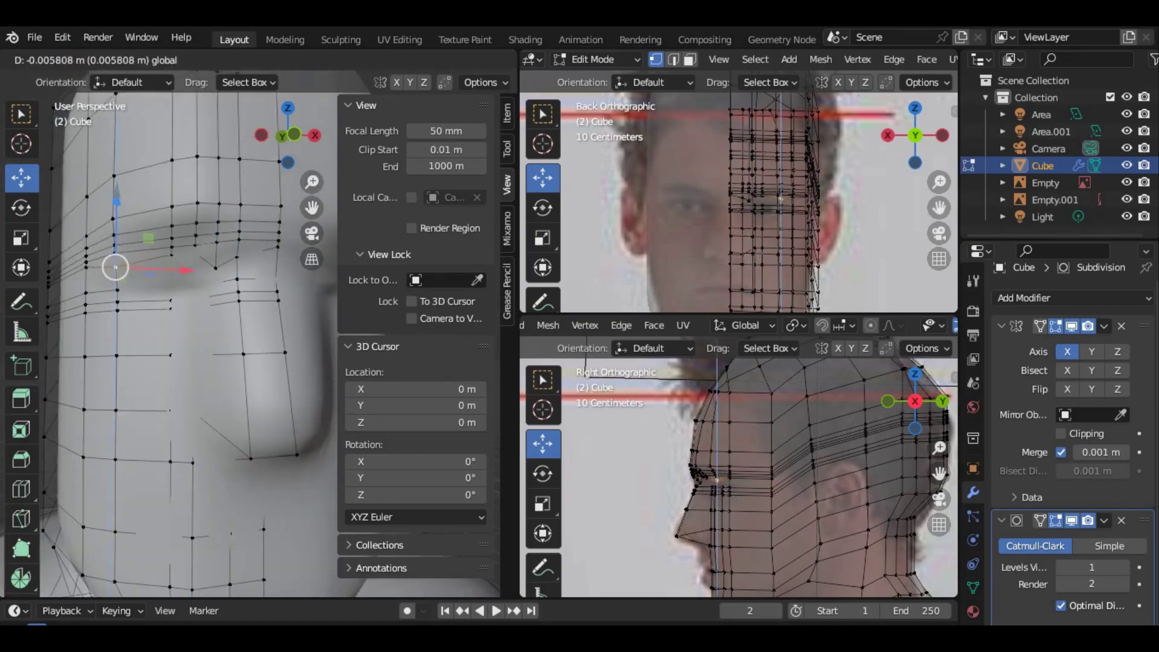
left_click(117, 285)
Step: Pull a brow vertex along the depth axis into line with the reference
scroll(211, 302, "down", 4)
scroll(211, 302, "up", 5)
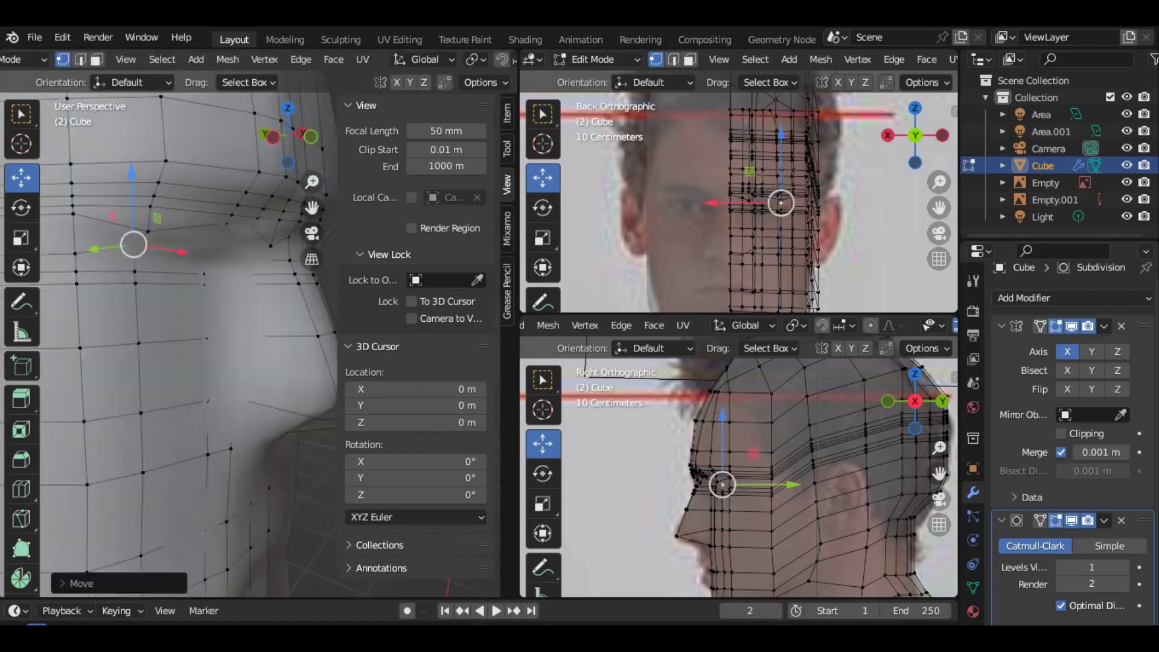
middle_click_drag(181, 272, 211, 254)
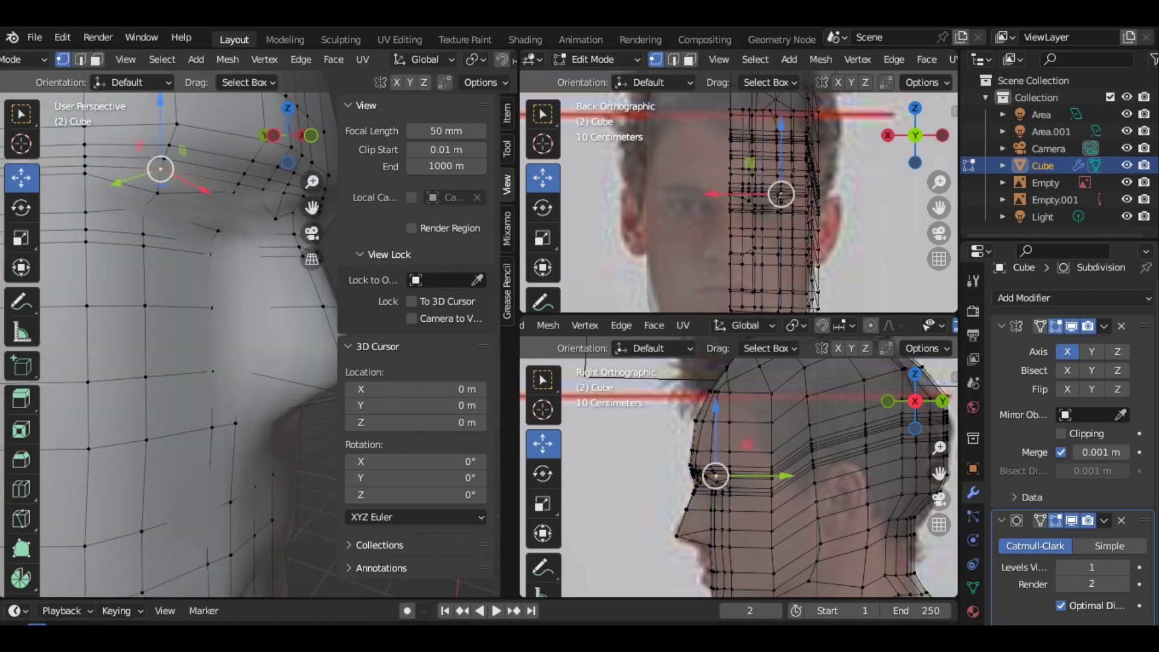
scroll(181, 302, "down", 2)
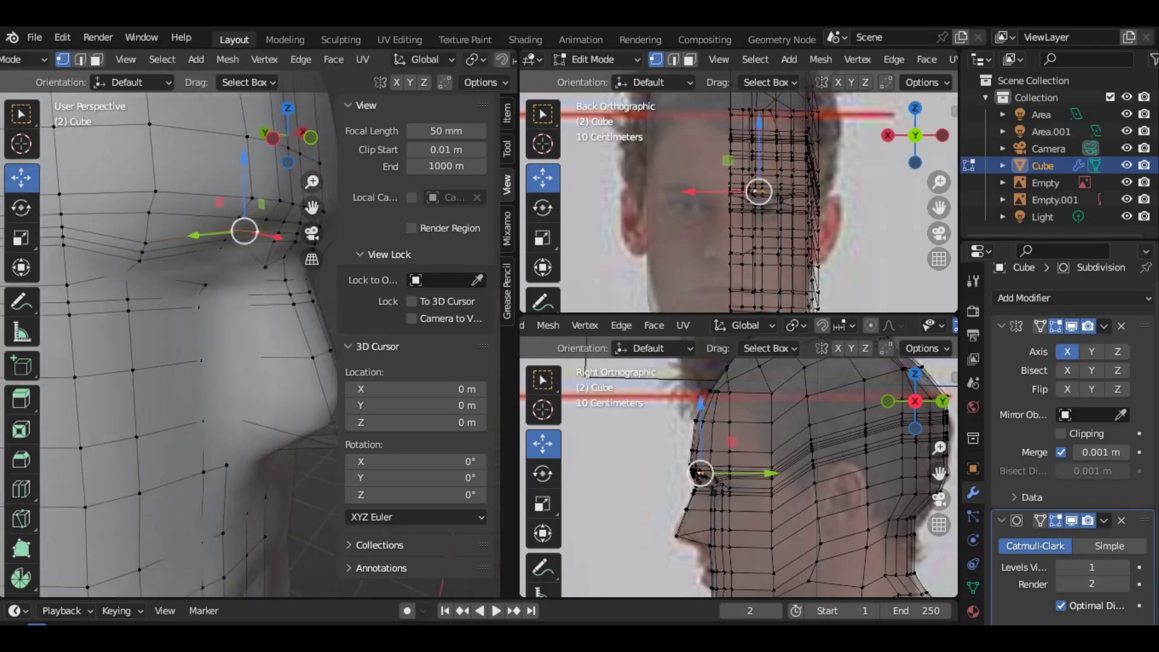
key("g")
key("z")
key("Return")
middle_click_drag(181, 302, 151, 332)
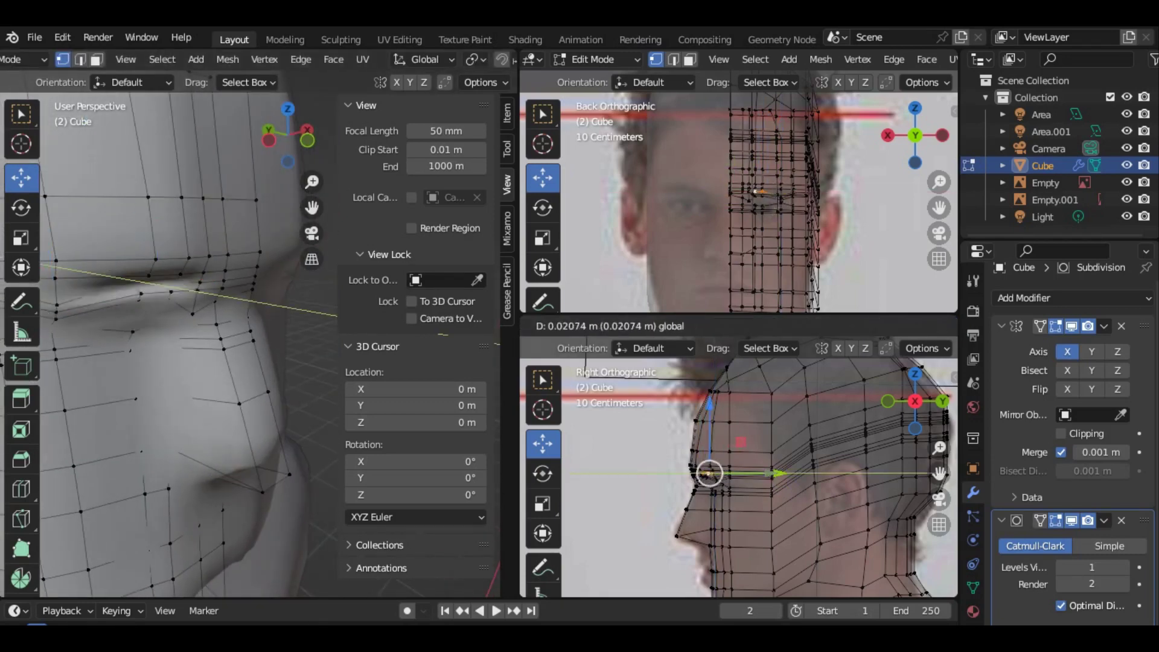
left_click(336, 410)
Step: Select a neighbouring vertex near the eye and nudge it into place
scroll(181, 241, "down", 3)
scroll(182, 241, "up", 4)
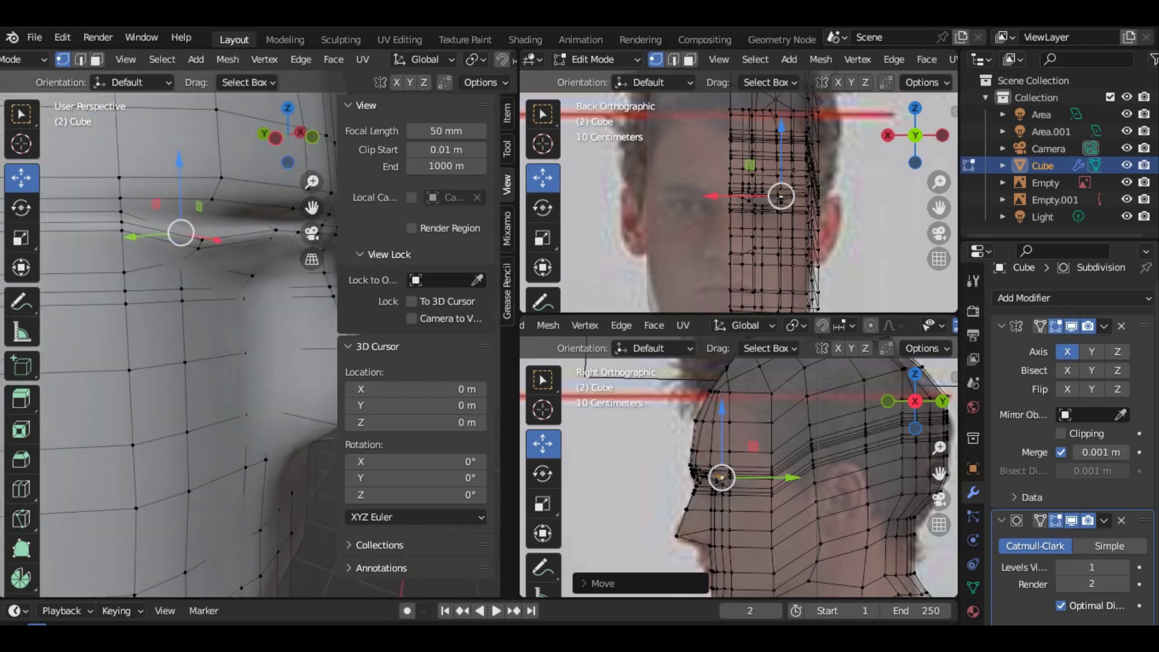
scroll(181, 242, "down", 2)
scroll(181, 241, "up", 2)
middle_click_drag(181, 271, 218, 260)
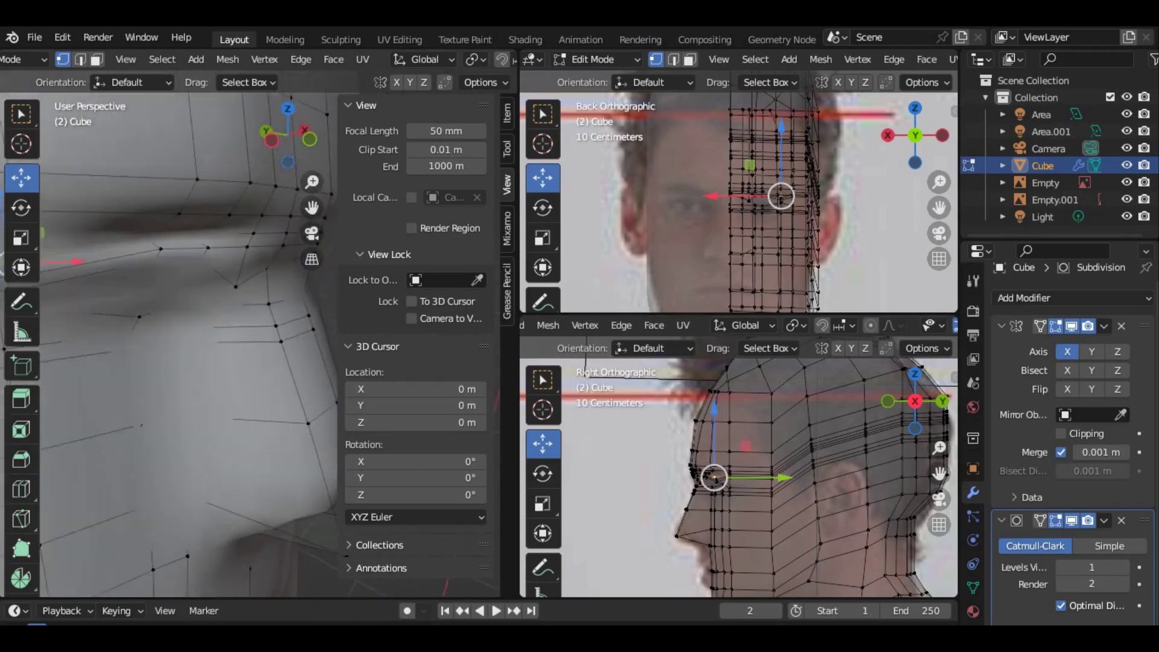
left_click(219, 240)
key("g")
key("Return")
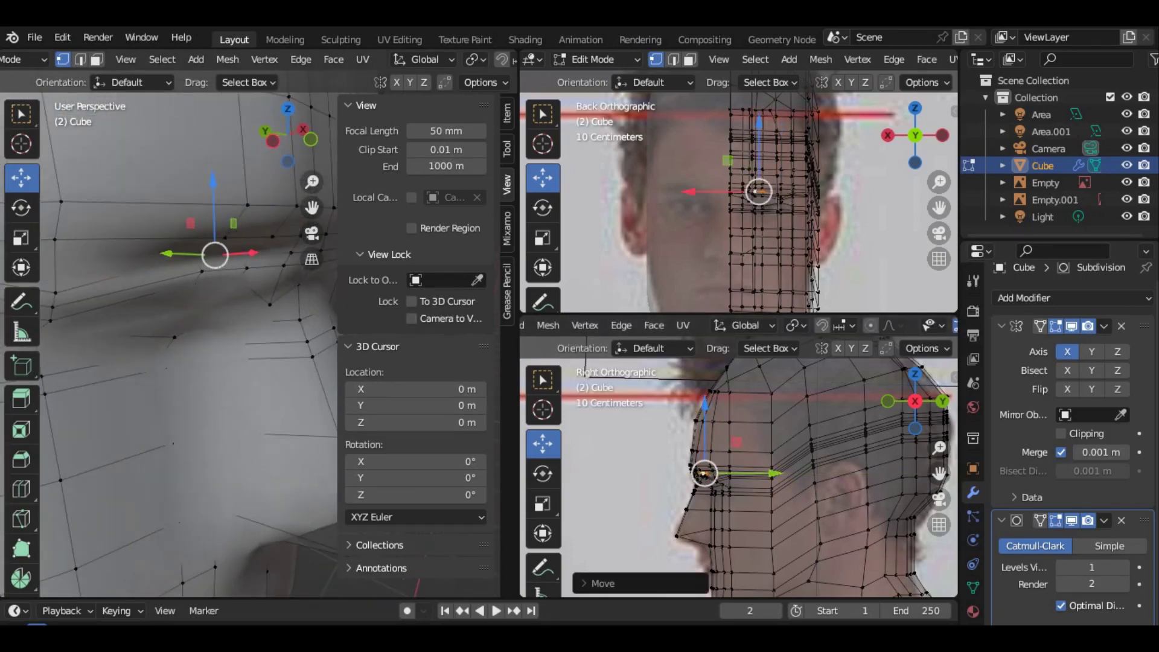
key("g")
key("Return")
Step: Move the eye vertex to follow the side profile reference
scroll(181, 302, "down", 3)
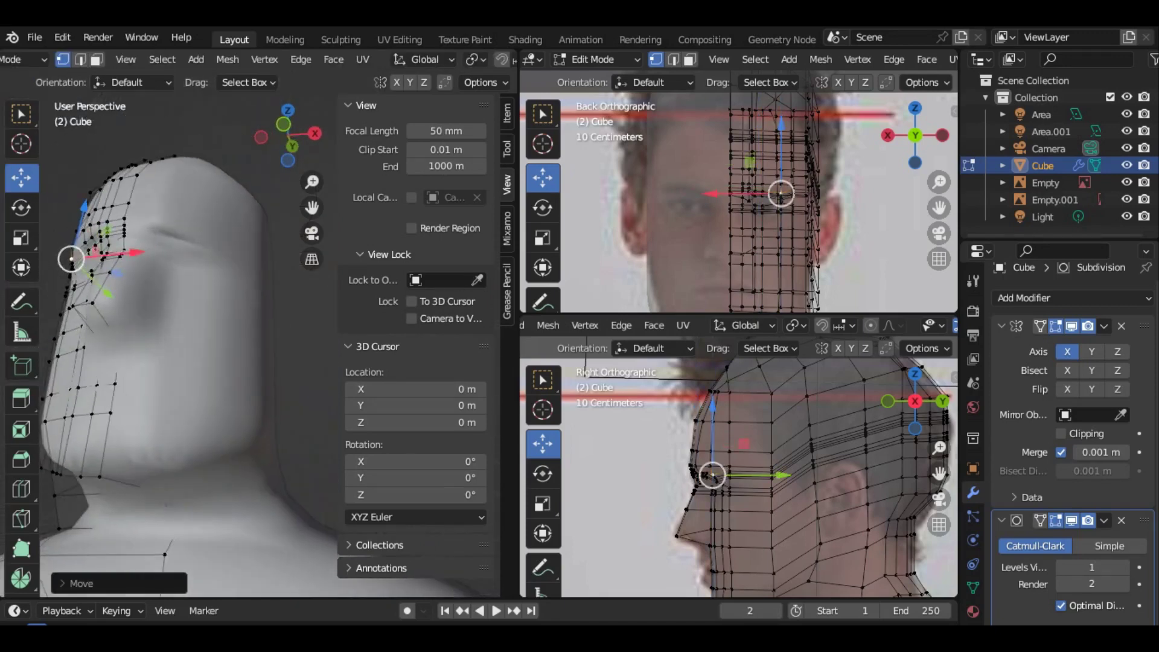
scroll(181, 302, "up", 3)
scroll(181, 301, "up", 2)
key("g")
key("Return")
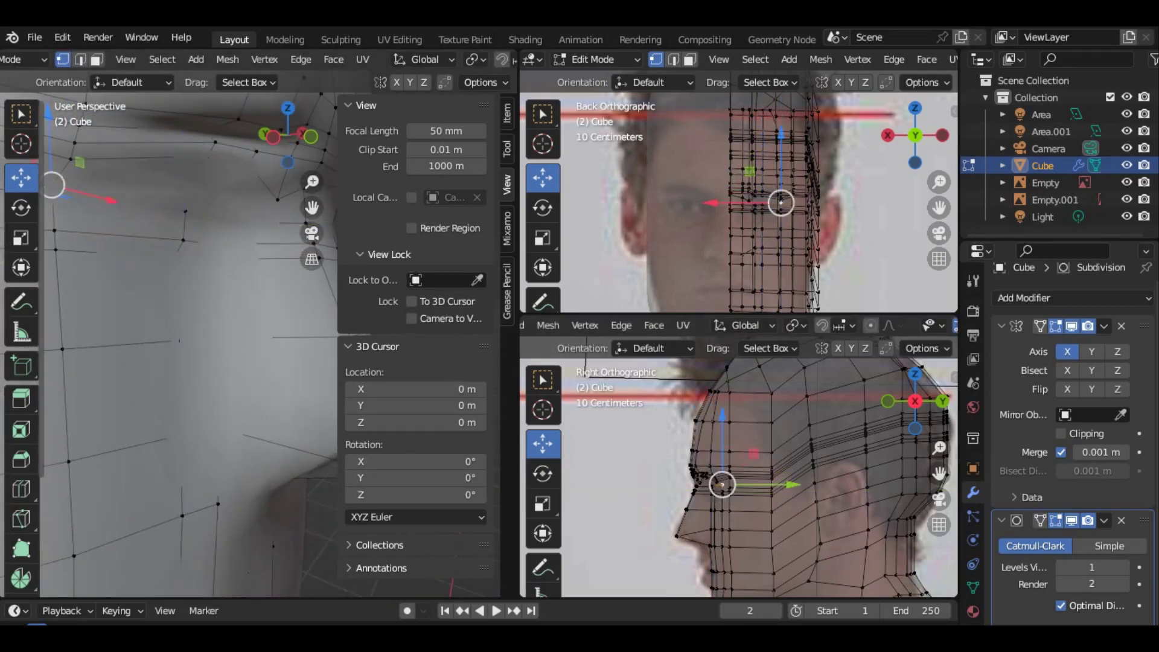
scroll(181, 302, "down", 3)
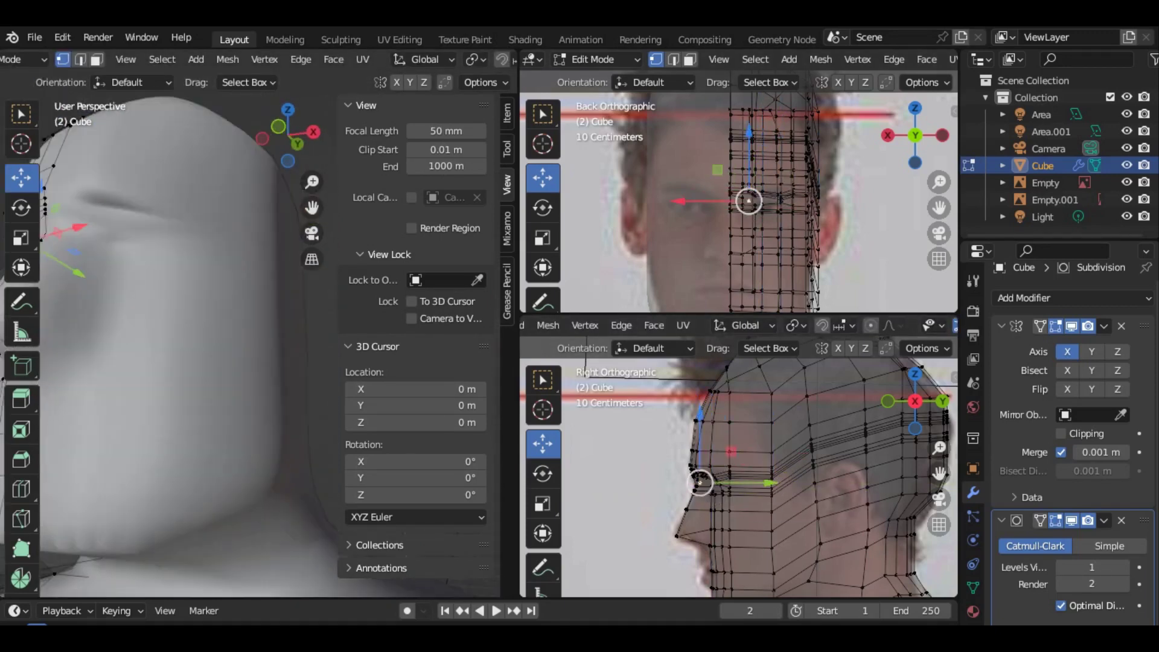
scroll(181, 302, "up", 3)
scroll(181, 301, "up", 1)
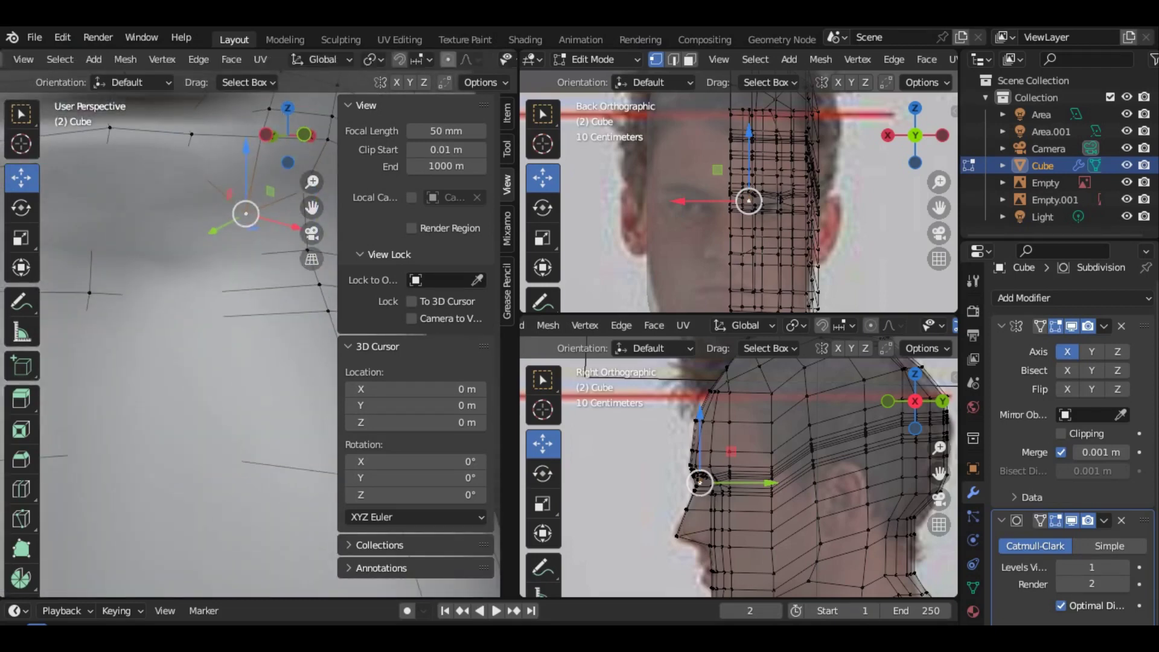
scroll(181, 59, "down", 2)
scroll(181, 302, "down", 2)
scroll(181, 302, "down", 2)
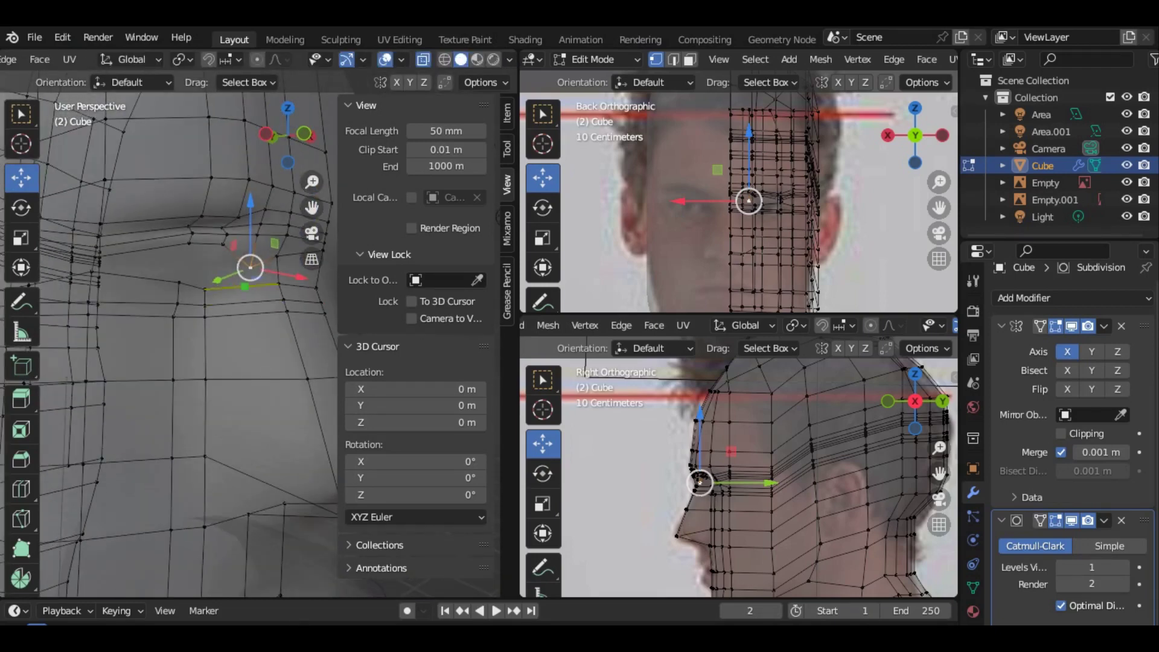
Step: Reposition the vertices below the brow, shifting them toward the nose and upward
key("g")
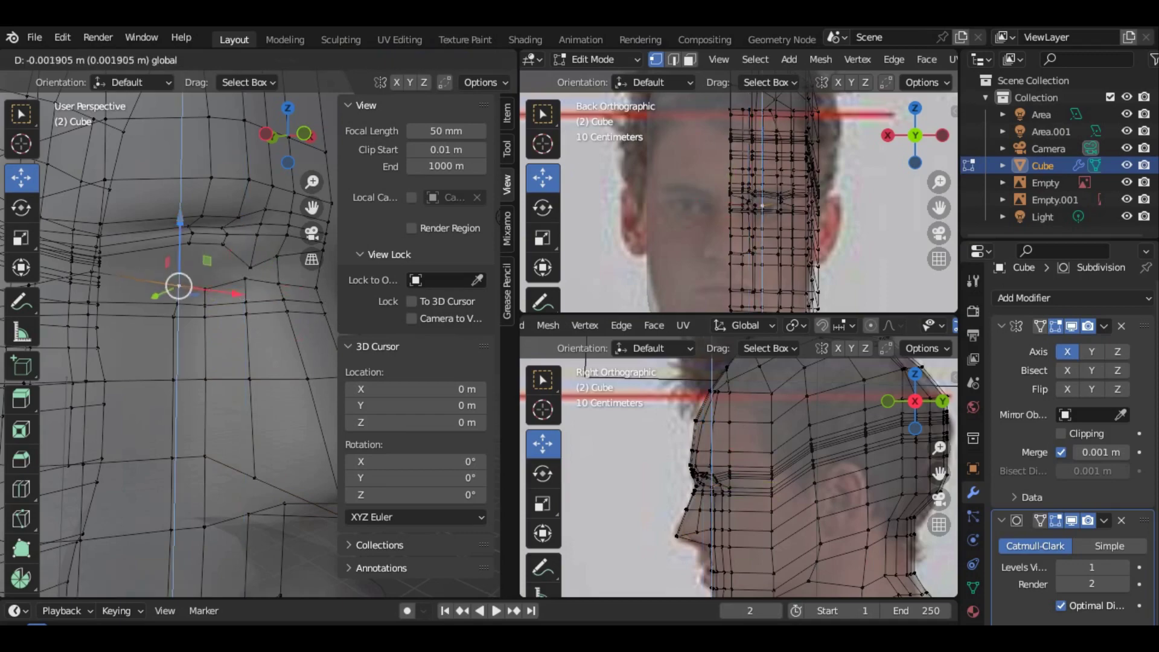
key("Return")
scroll(181, 302, "up", 2)
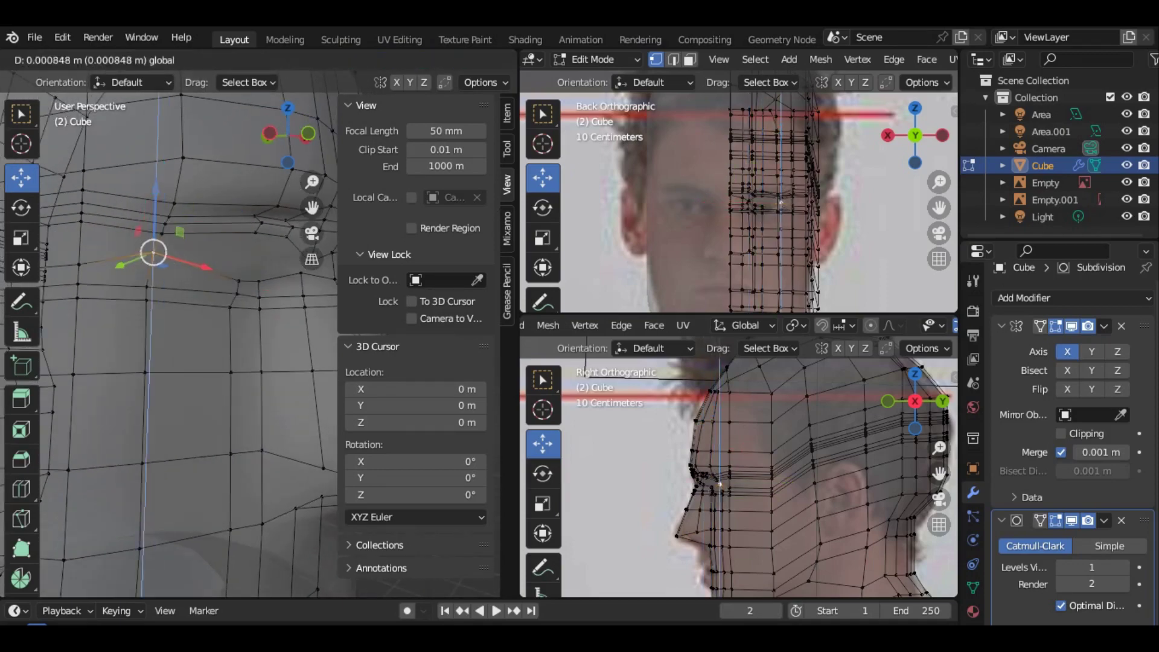
key("g")
key("Return")
key("g")
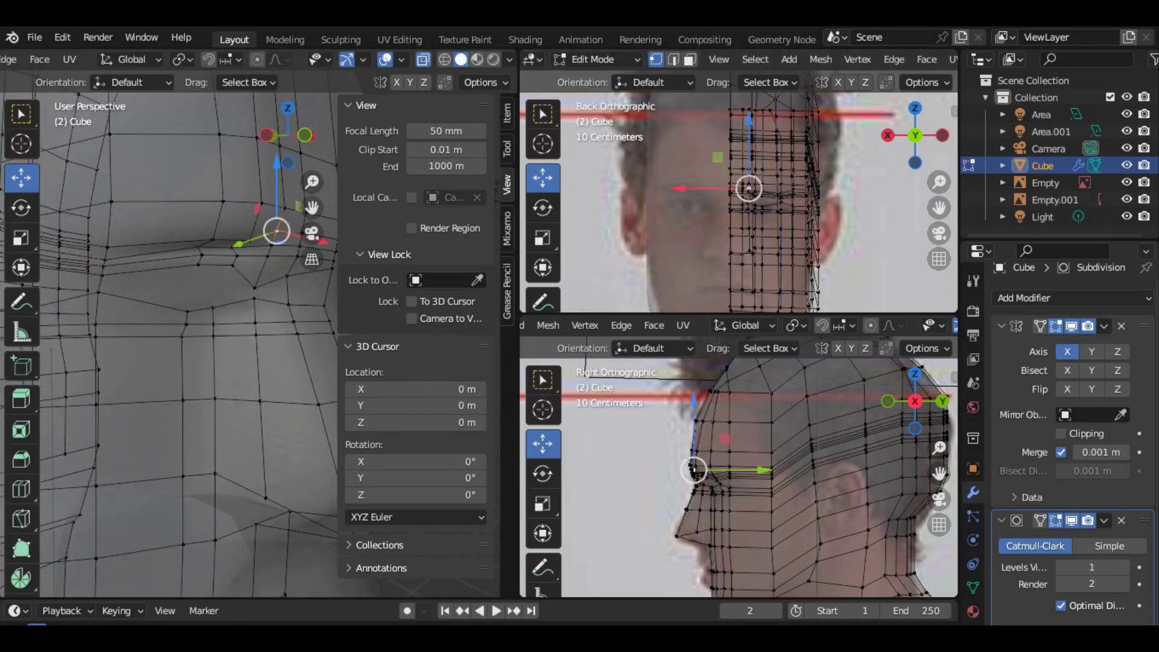
key("Return")
Step: Add a vertical edge loop through the eye and raise the eye-corner vertex
left_click(184, 326)
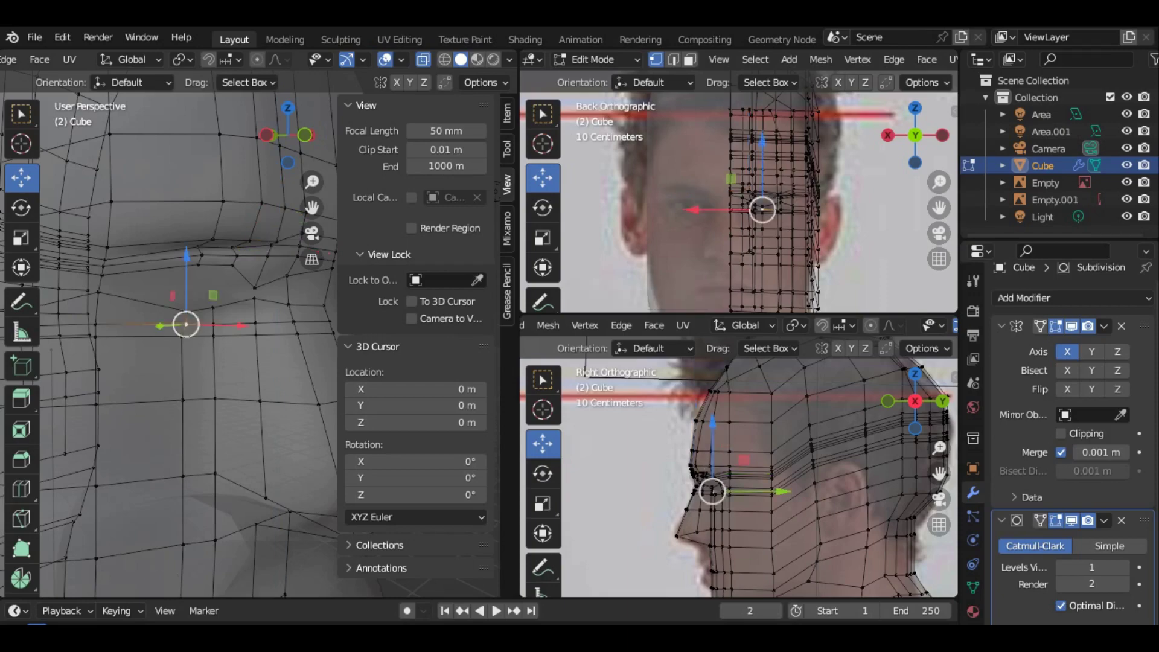
scroll(184, 325, "up", 2)
key("ctrl+r")
left_click(174, 387)
left_click(167, 379)
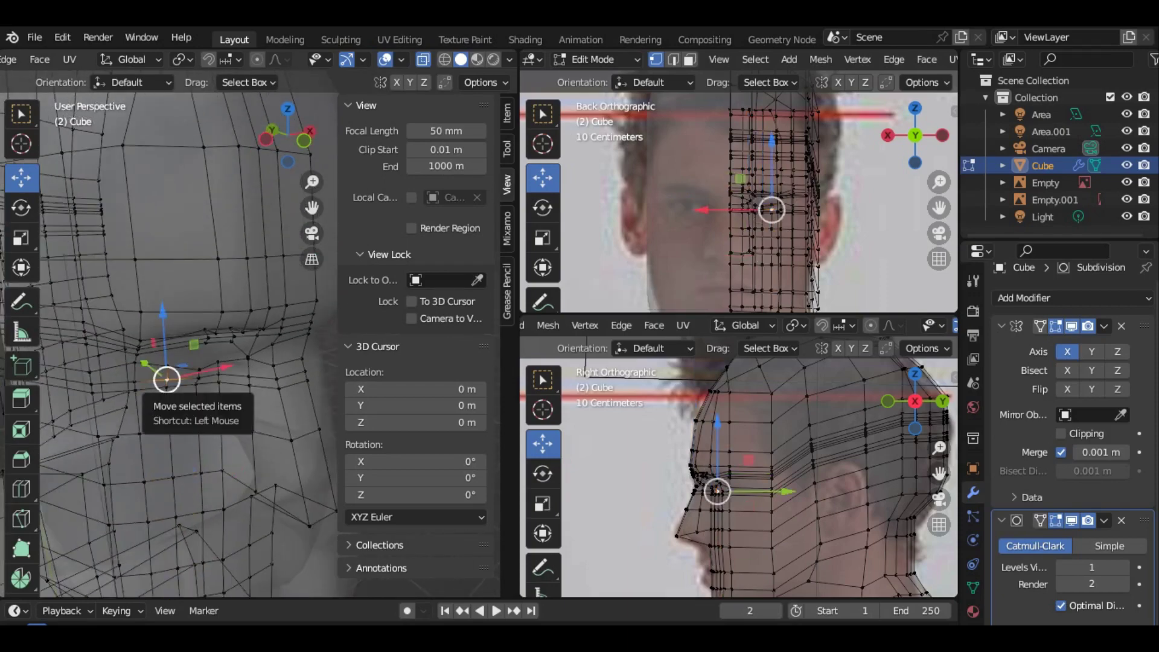
left_click_drag(714, 493, 711, 493)
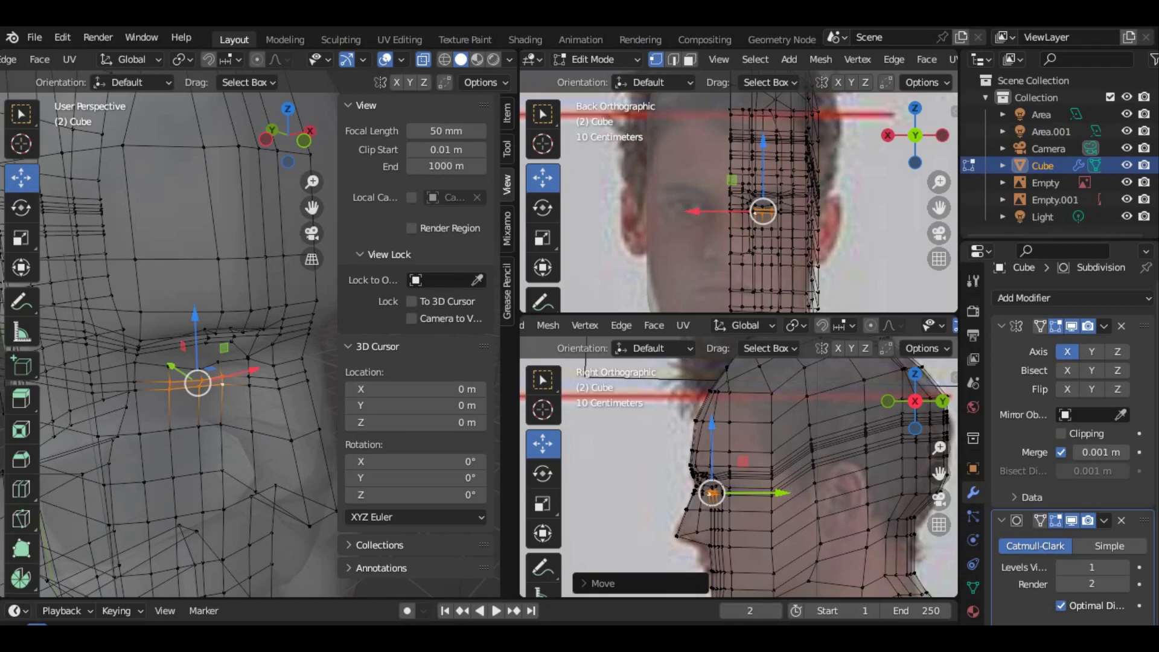
mouse_move(200, 380)
middle_mouse_down()
mouse_move(260, 326)
mouse_move(175, 299)
middle_mouse_up()
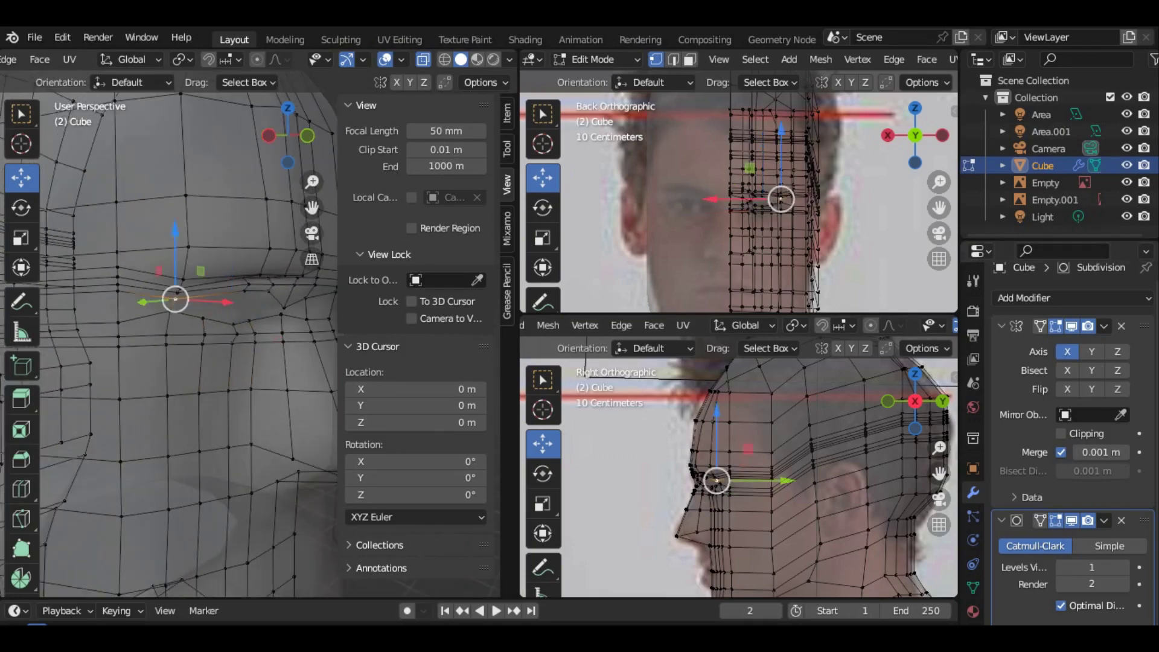
left_click_drag(228, 318, 225, 321)
Step: Move the eye-corner vertex back in depth and along the Y axis
scroll(739, 477, "up", 2)
scroll(738, 477, "up", 2)
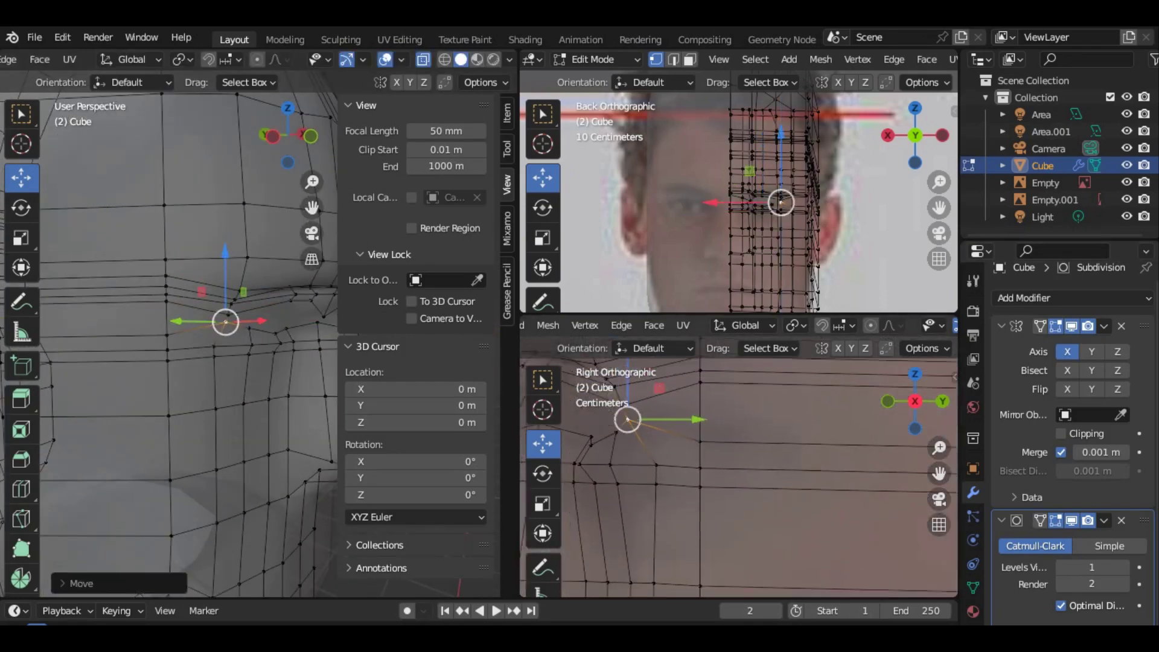
scroll(739, 477, "up", 1)
scroll(739, 477, "up", 1)
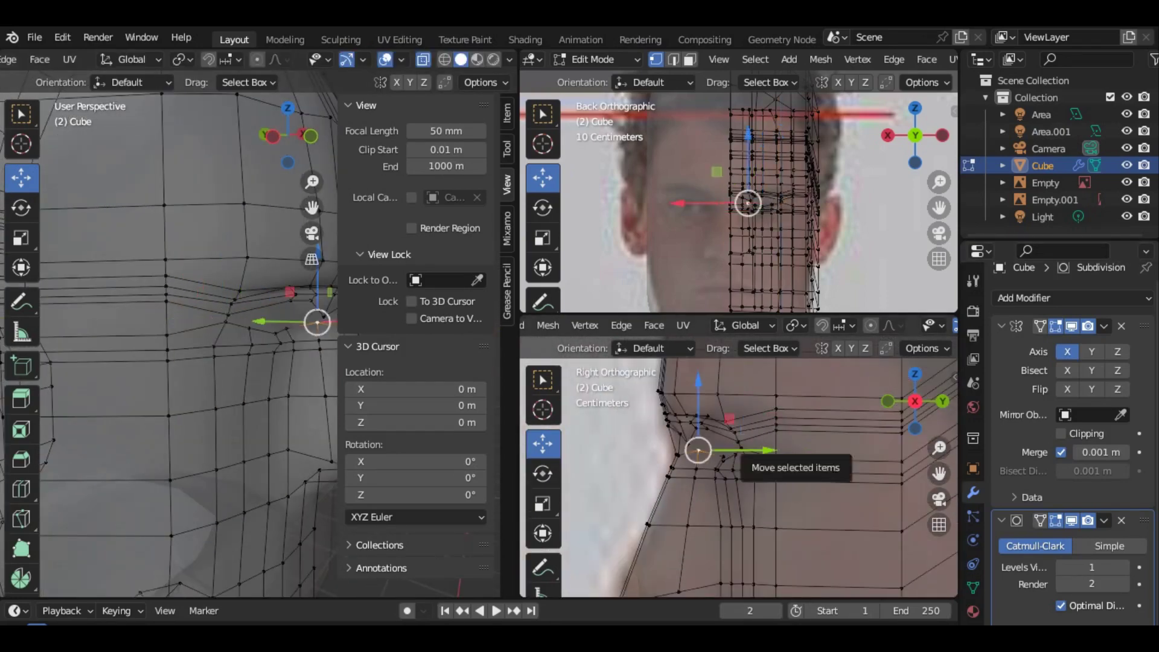
left_click_drag(758, 450, 749, 450)
scroll(241, 362, "up", 2)
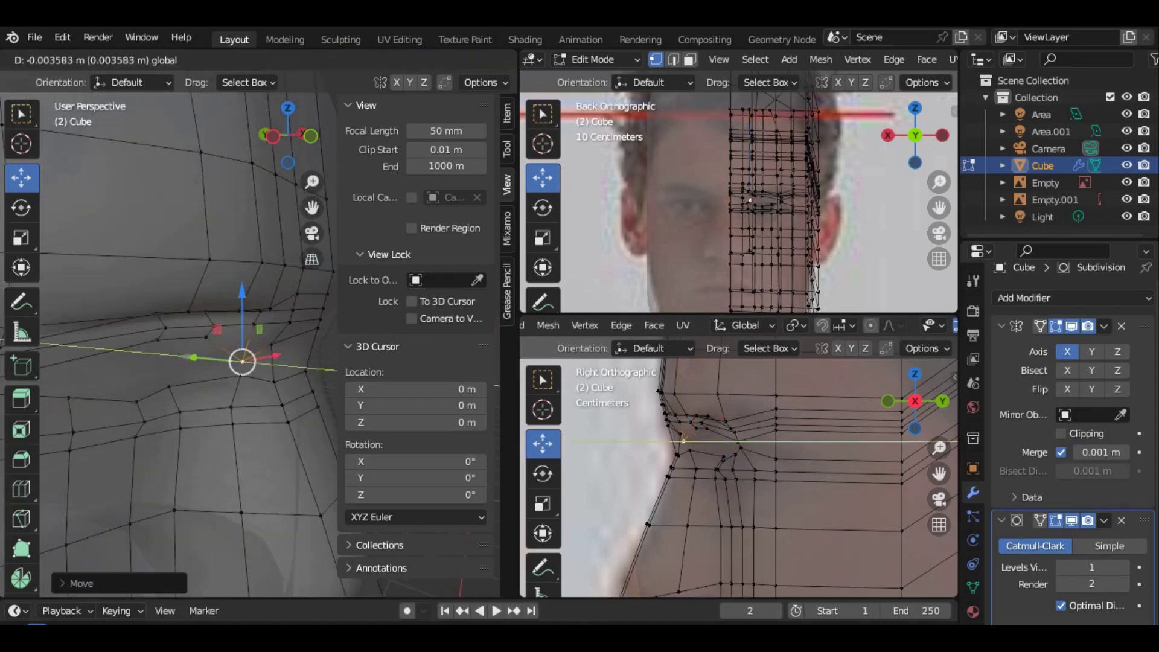
key("g")
key("y")
left_click(181, 335)
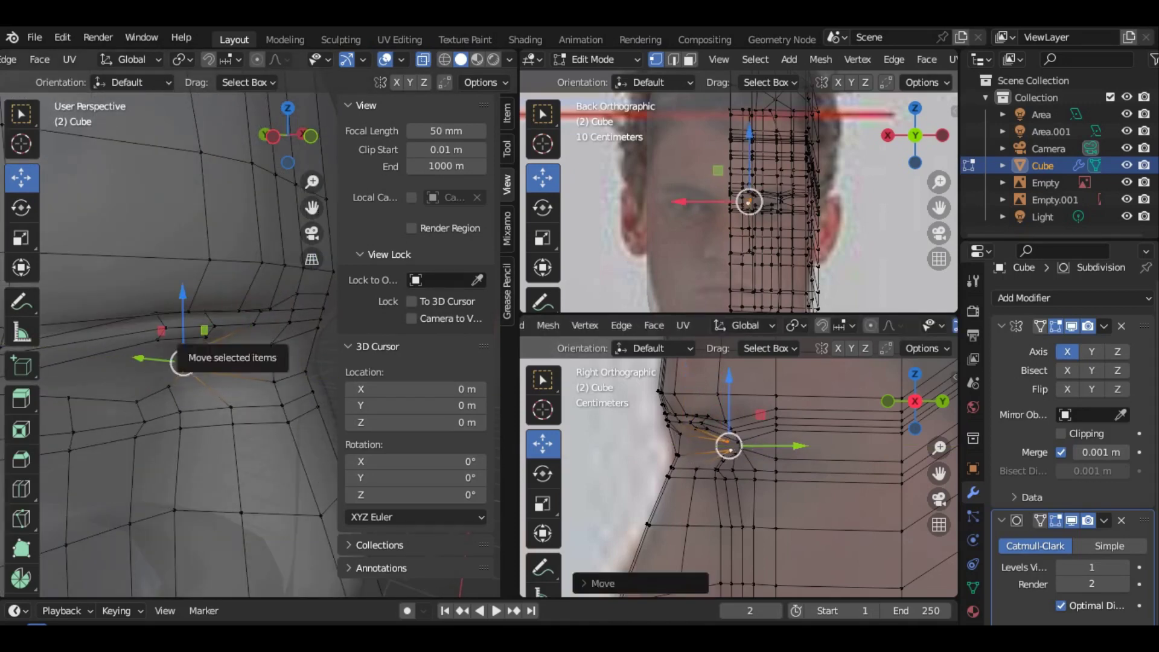
left_click_drag(181, 335, 181, 332)
Step: Push the remaining eye vertices toward the face centre and deeper in profile
key("g")
left_click(210, 328)
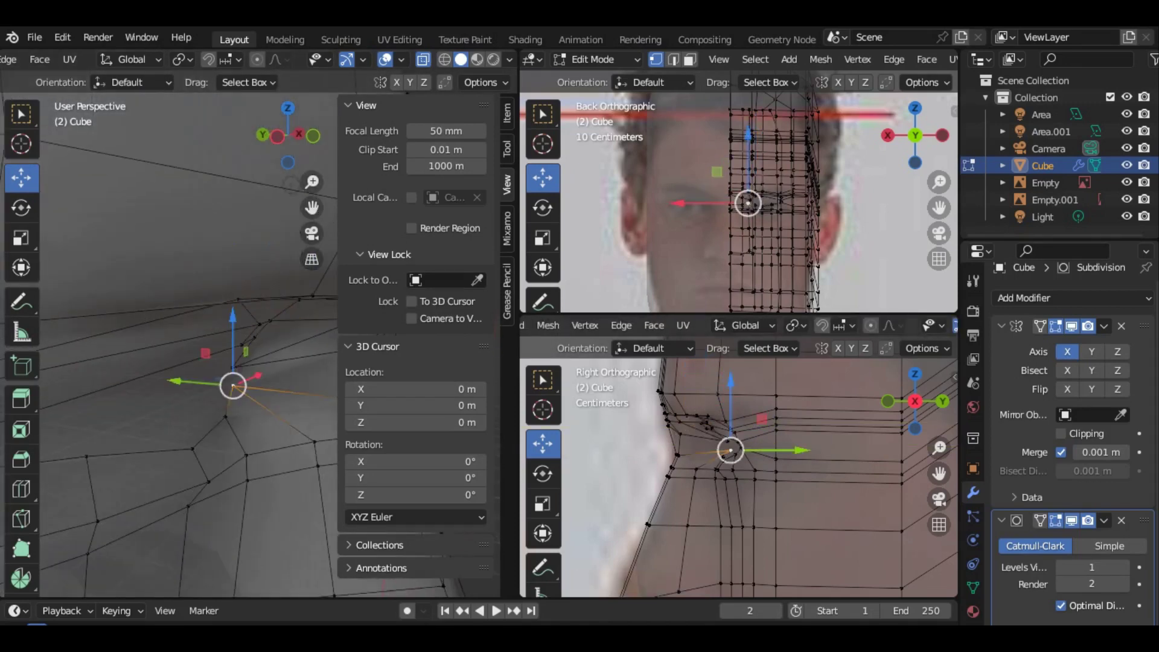
mouse_move(209, 327)
middle_mouse_down()
mouse_move(239, 315)
mouse_move(182, 343)
middle_mouse_up()
key("g")
left_click(238, 315)
key("g")
left_click(730, 445)
key("g")
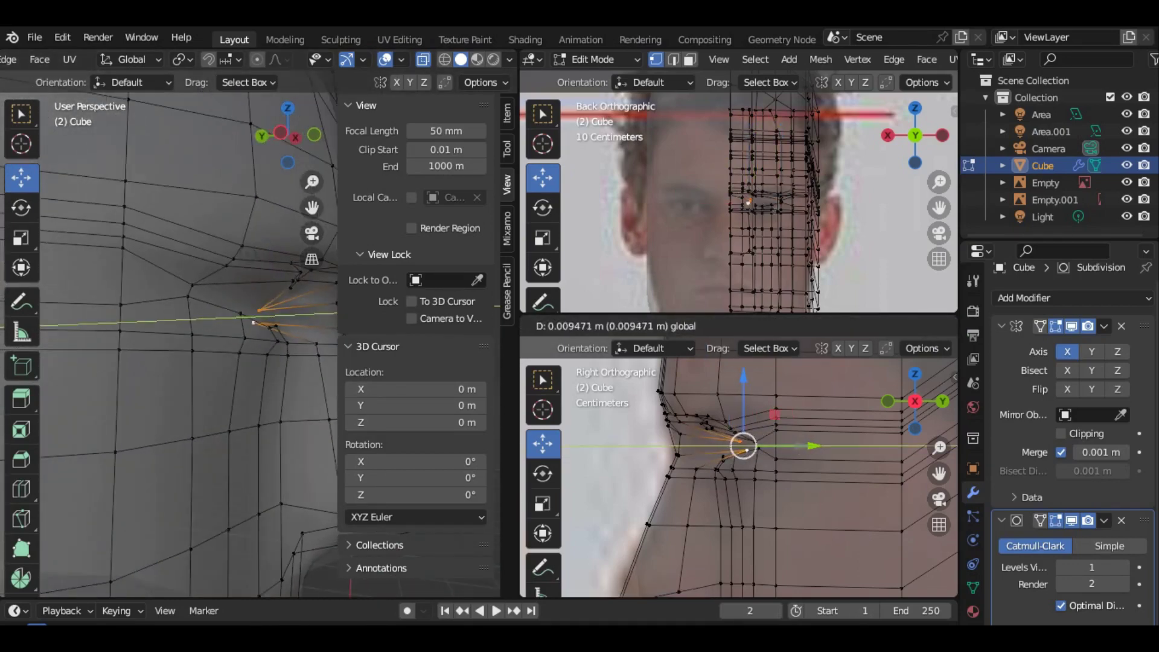
left_click(743, 447)
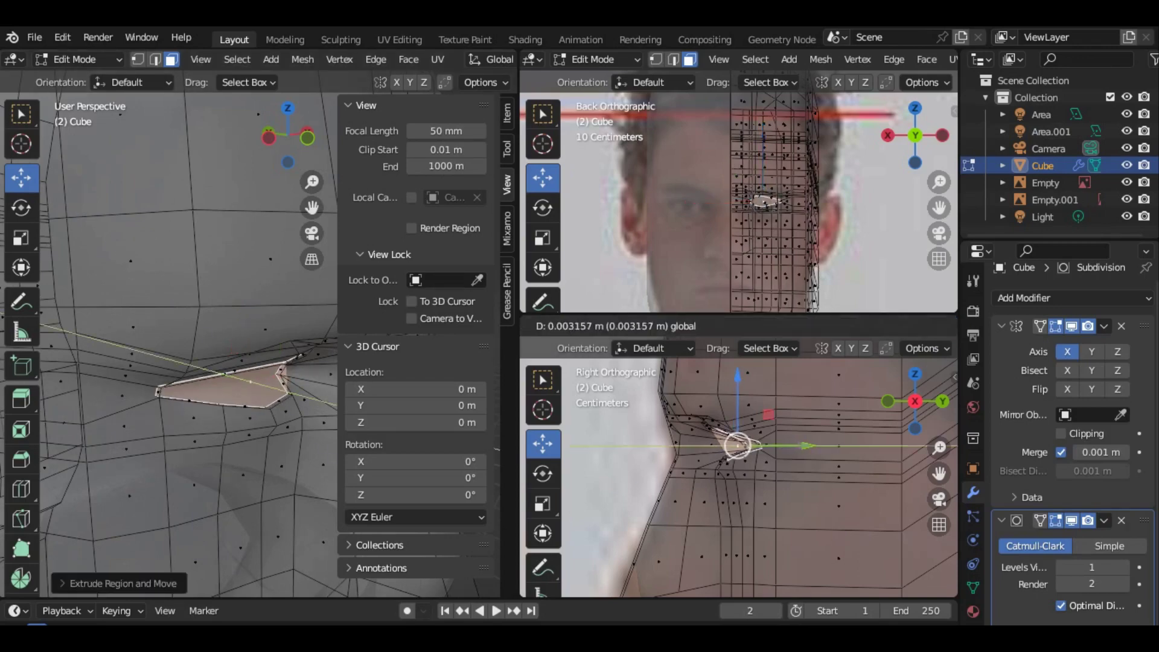
Step: Shrink the extruded eye face and push it inward along the depth axis
left_click(845, 424)
key("s")
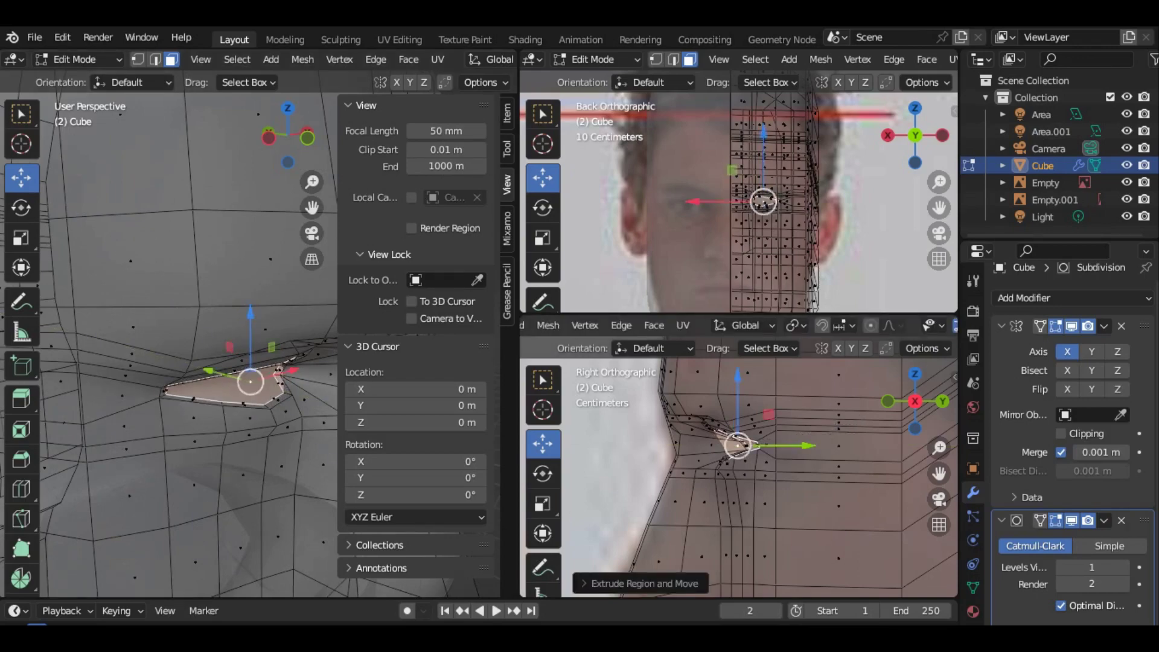
left_click_drag(804, 445, 812, 446)
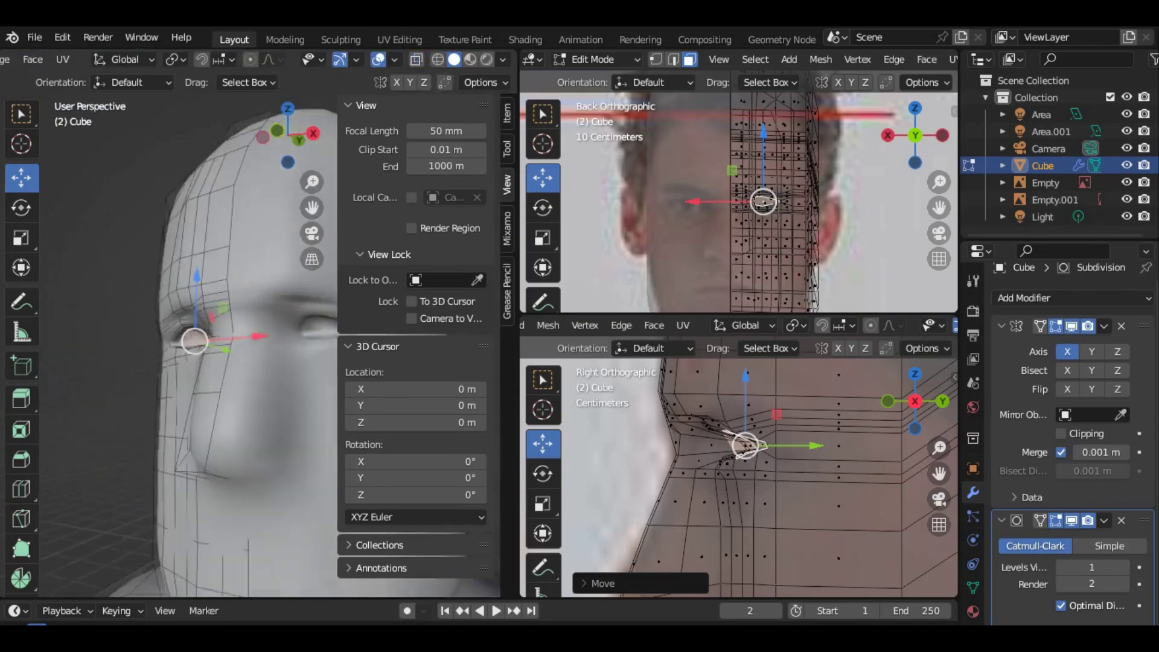
left_click_drag(240, 352, 214, 352)
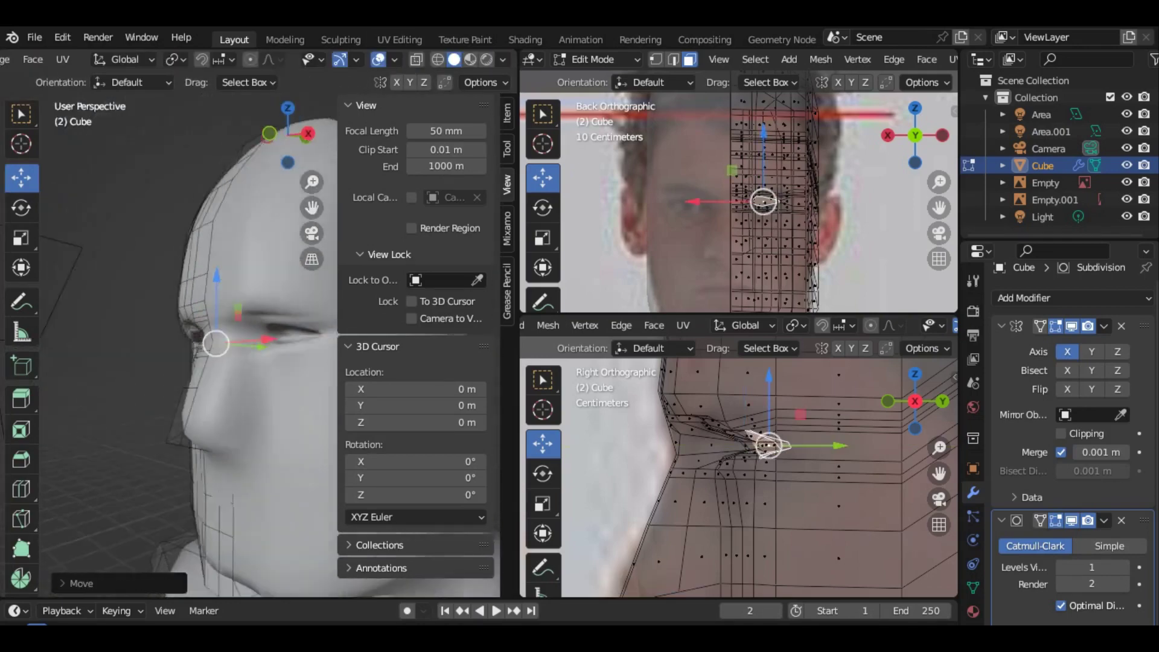
scroll(738, 203, "up", 3)
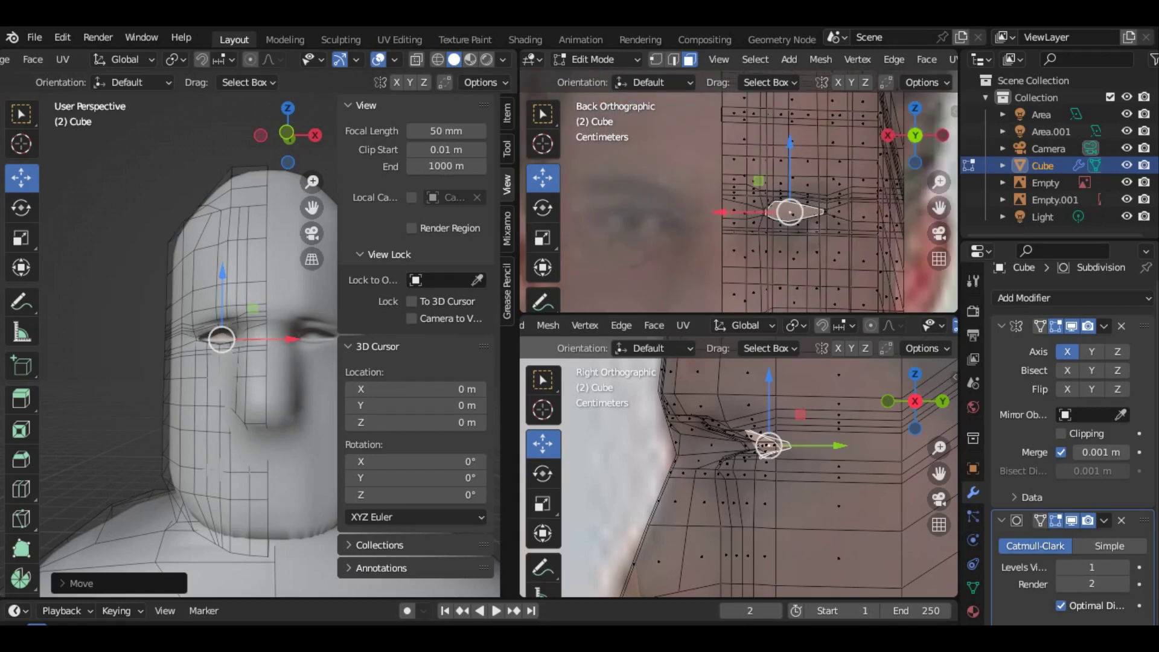
middle_click_drag(181, 362, 217, 362)
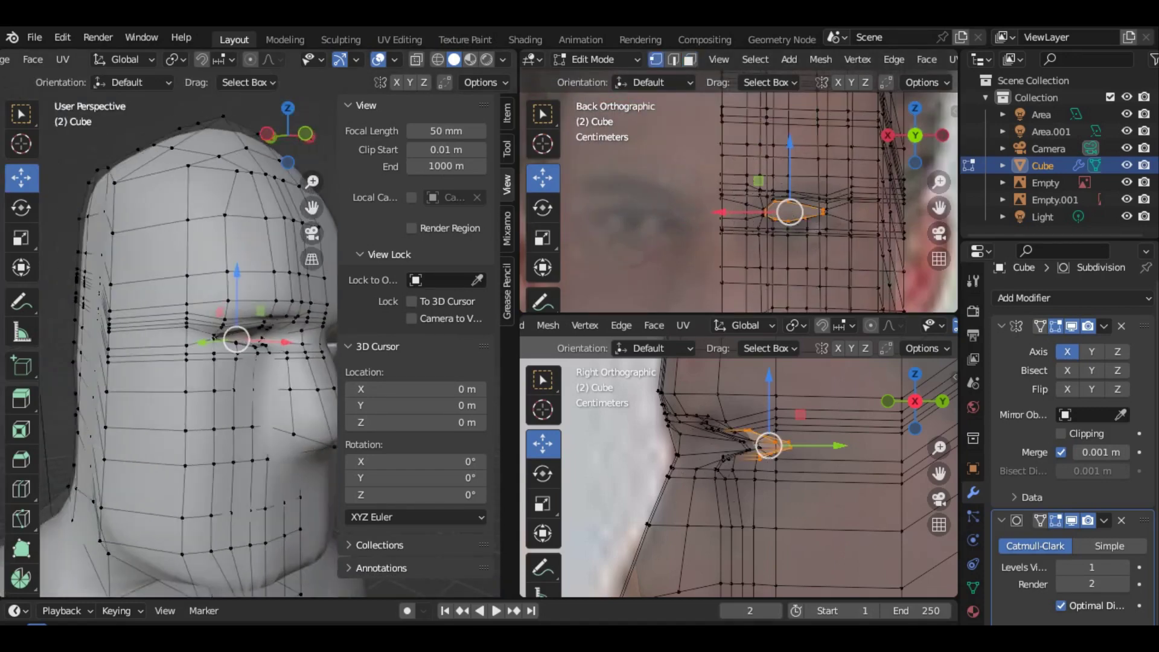
Step: Box-select the eye-area vertices and shift them along the X axis
left_click_drag(811, 206, 881, 271)
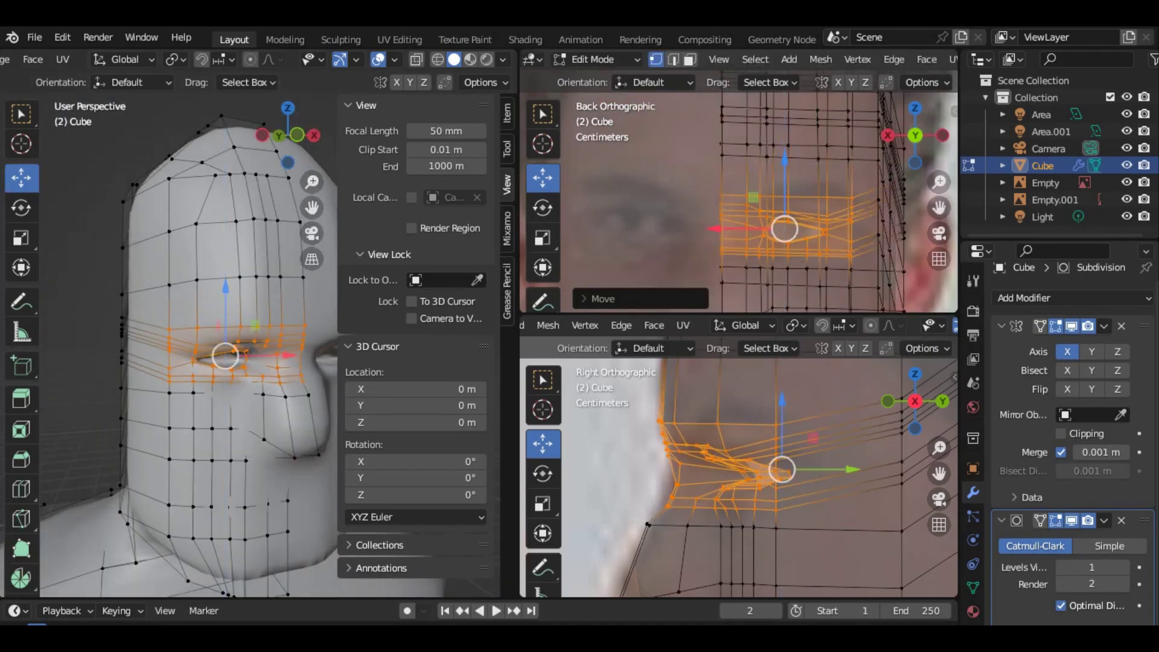
key("g")
key("x")
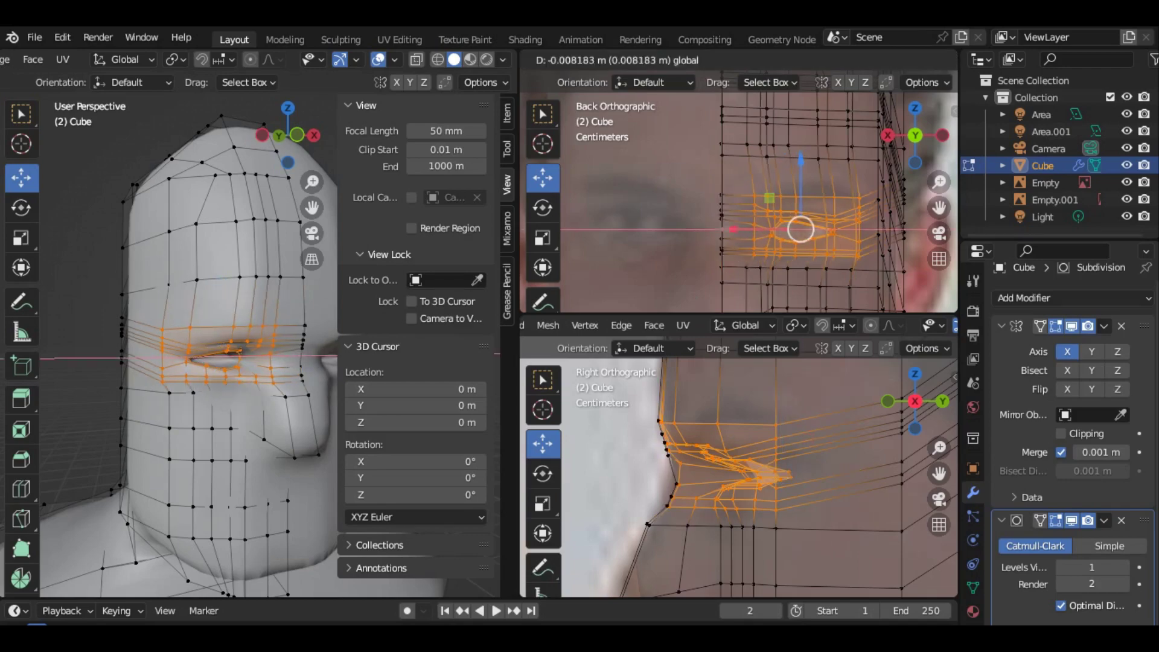
key("Return")
middle_click_drag(181, 422, 218, 422)
Step: Select the vertices near the eye corner and reposition them
left_click(721, 239)
left_click_drag(742, 183, 756, 257)
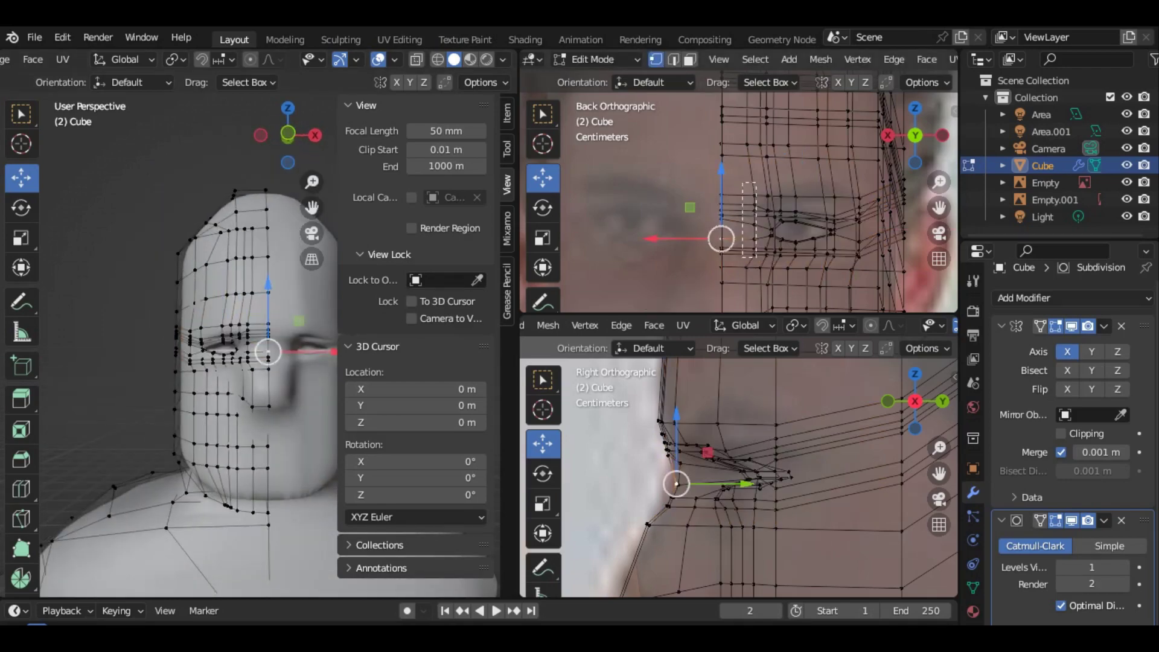
key("Return")
mouse_move(181, 362)
middle_mouse_down()
mouse_move(121, 362)
mouse_move(218, 362)
mouse_move(157, 362)
mouse_move(229, 332)
mouse_move(157, 314)
middle_mouse_up()
scroll(181, 271, "up", 3)
scroll(181, 302, "down", 3)
Step: Move further single vertices around the eye to refine the almond-shaped opening
left_click(741, 259)
key("g")
key("Return")
scroll(211, 344, "up", 2)
left_click(209, 343)
scroll(181, 362, "down", 3)
scroll(181, 362, "down", 2)
scroll(181, 332, "down", 4)
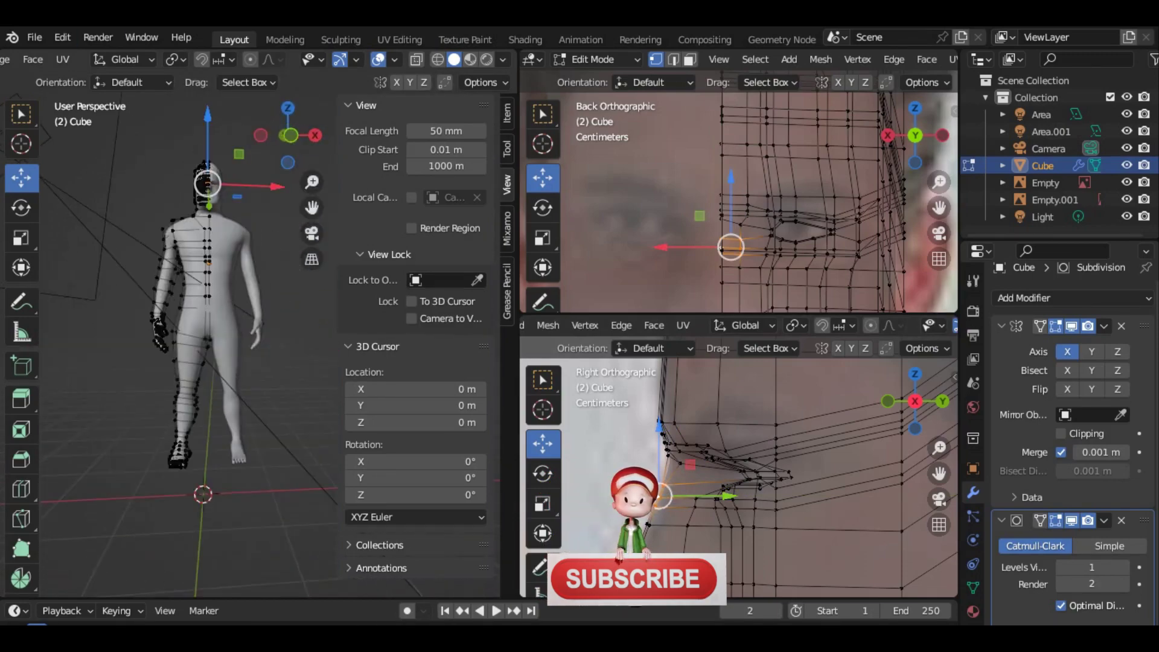
Step: Switch to Object Mode, then add and delete an unwanted NURBS sphere
key("Tab")
key("shift+a")
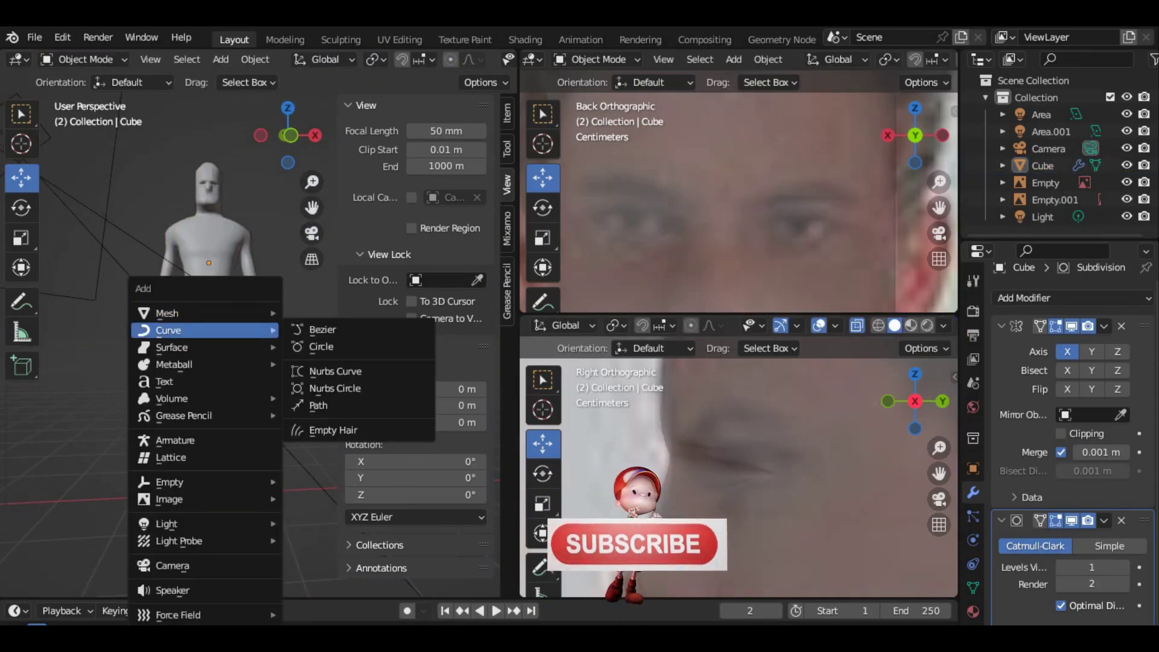
left_click(337, 415)
key("s")
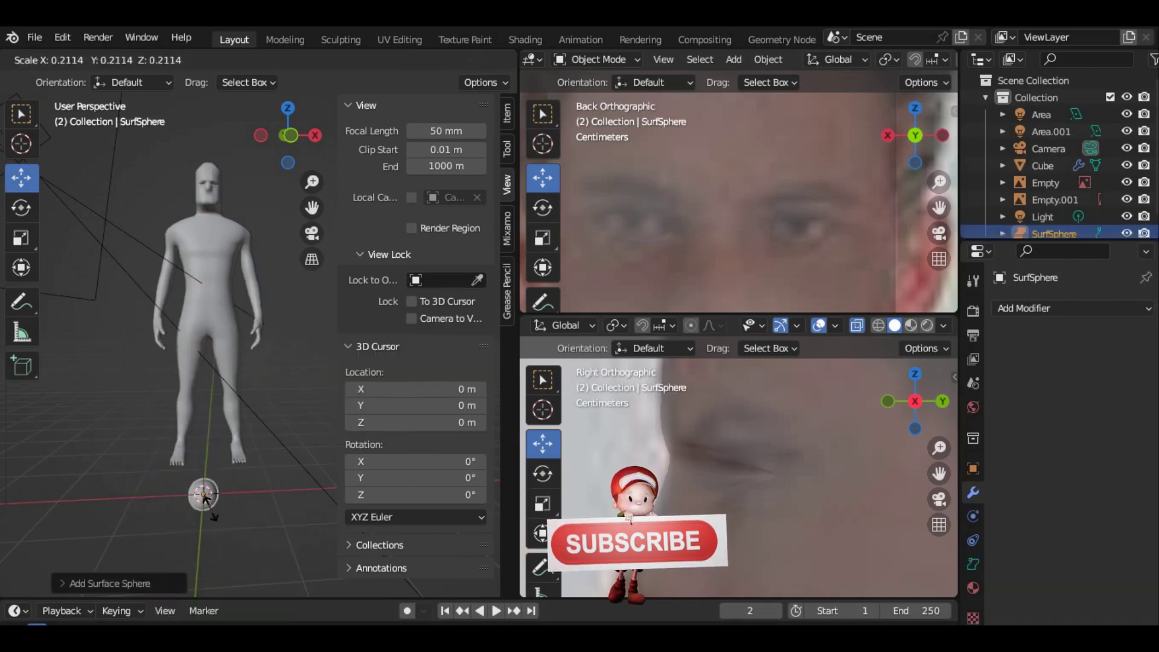
scroll(181, 362, "up", 2)
key("Delete")
Step: Add a UV sphere, scale it down and move it up to the face
key("shift+a")
left_click(302, 365)
scroll(211, 423, "down", 2)
key("s")
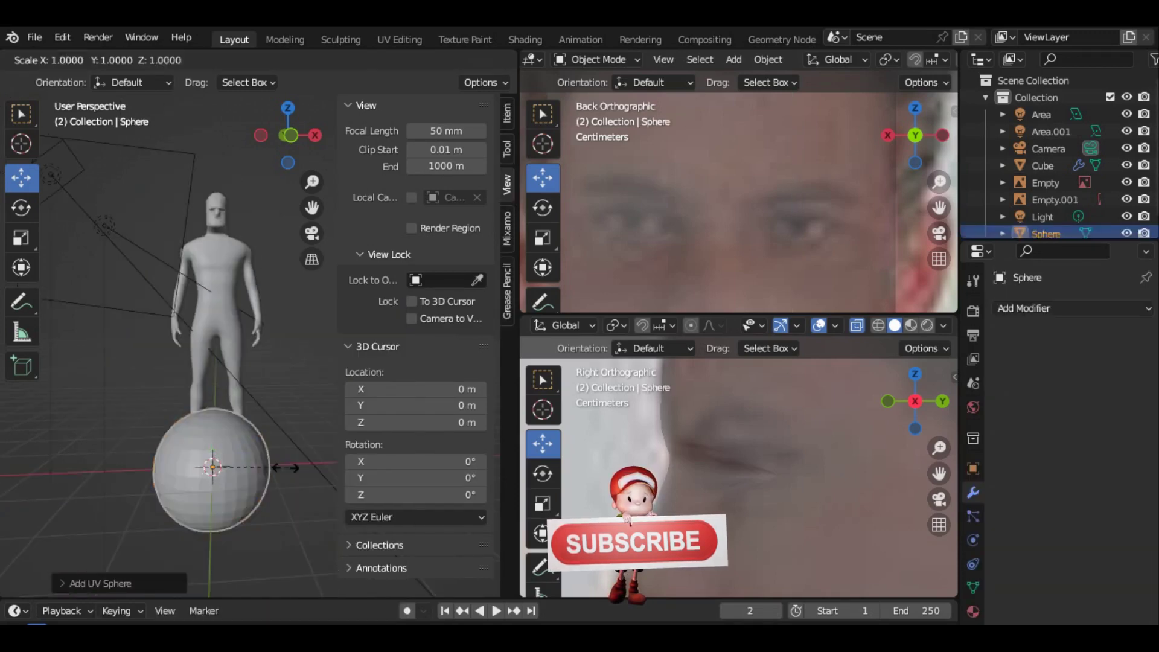
left_click(209, 422)
key("r")
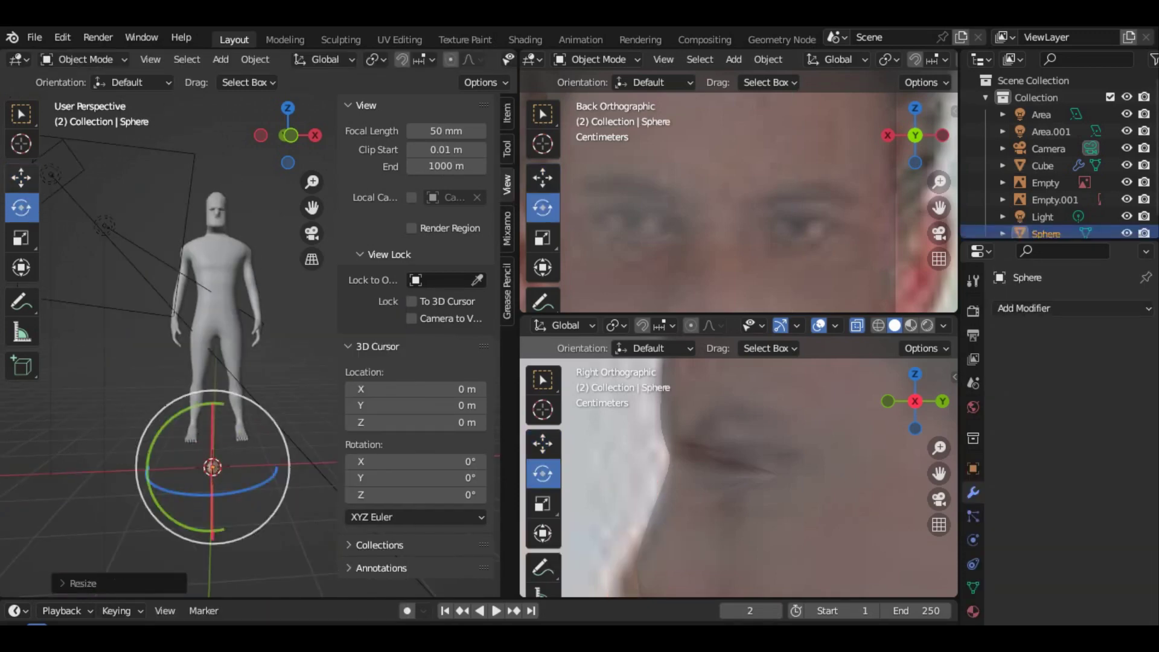
left_click(21, 178)
key("g")
left_click(794, 226)
Step: Shift the sphere along X toward the socket and shrink it to eye size
scroll(199, 272, "up", 5)
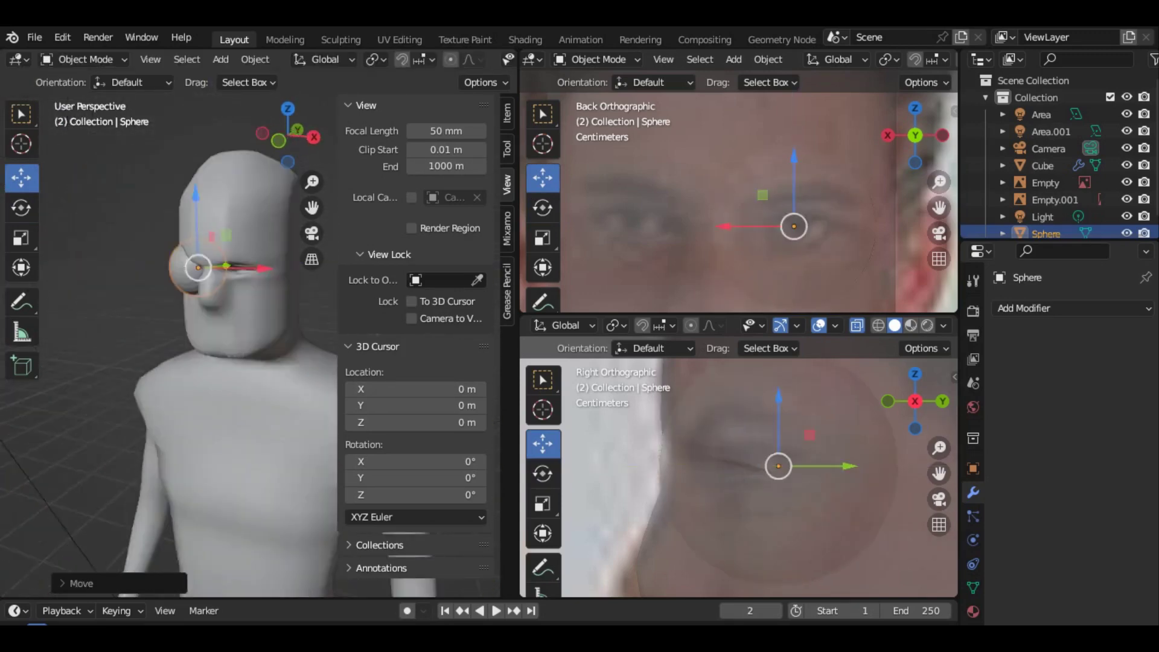
key("g")
key("x")
key("Return")
key("s")
key("Return")
Step: Nudge the eyeball along X to centre it in the eye socket
scroll(211, 423, "down", 2)
scroll(211, 423, "up", 5)
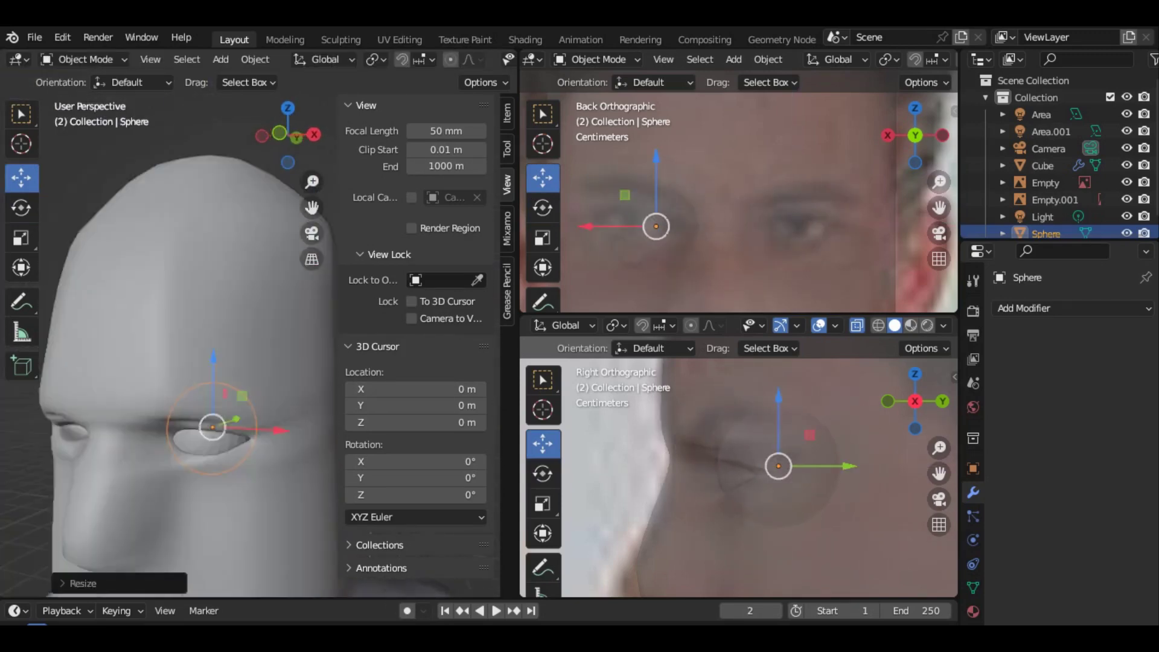
scroll(211, 423, "down", 2)
scroll(212, 422, "up", 3)
scroll(211, 422, "down", 3)
key("g")
key("x")
key("Return")
scroll(211, 422, "up", 4)
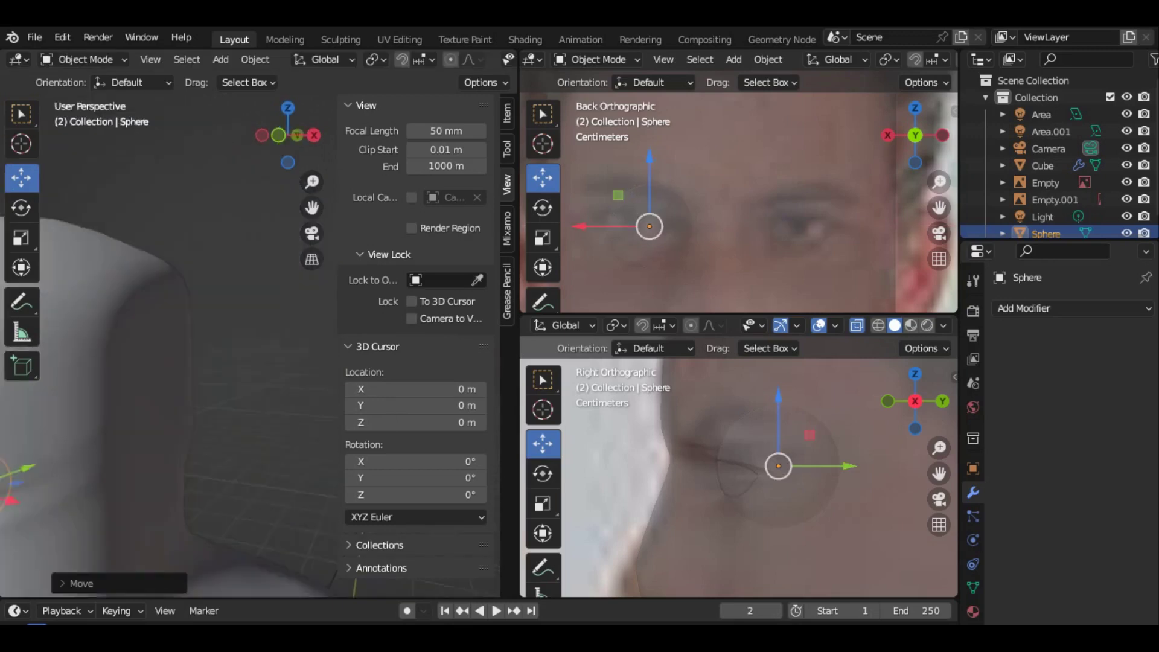
Step: Rotate the eyeball, stretch it slightly along Y and set its depth in the socket
middle_click_drag(181, 362, 205, 338)
key("r")
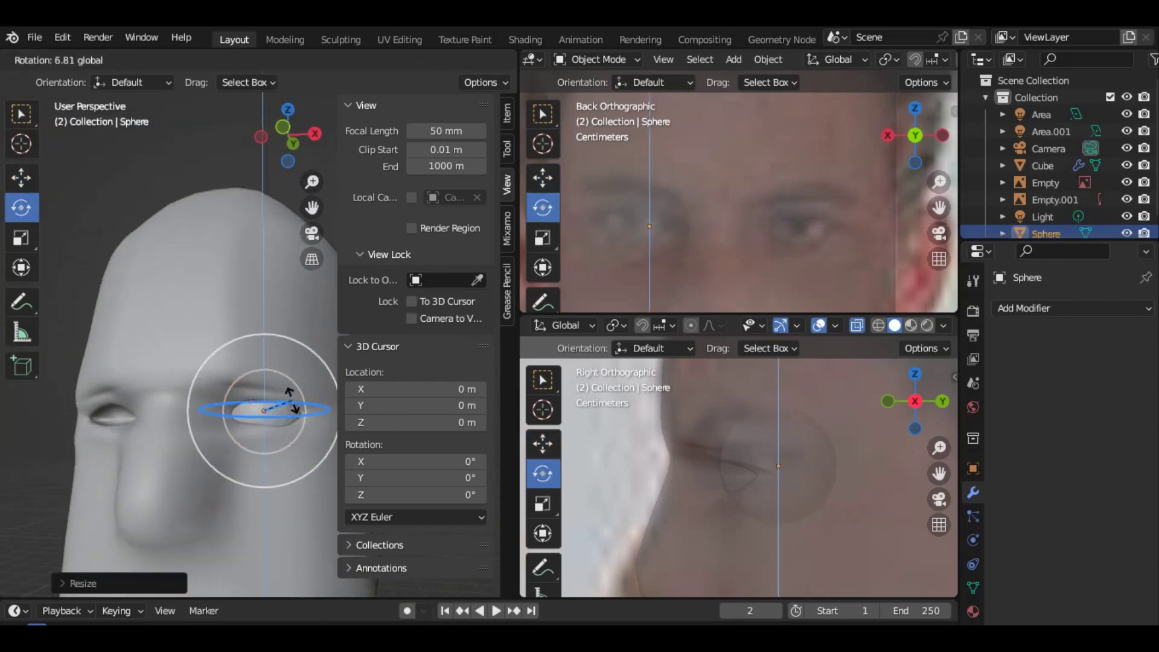
key("Return")
left_click_drag(848, 465, 858, 463)
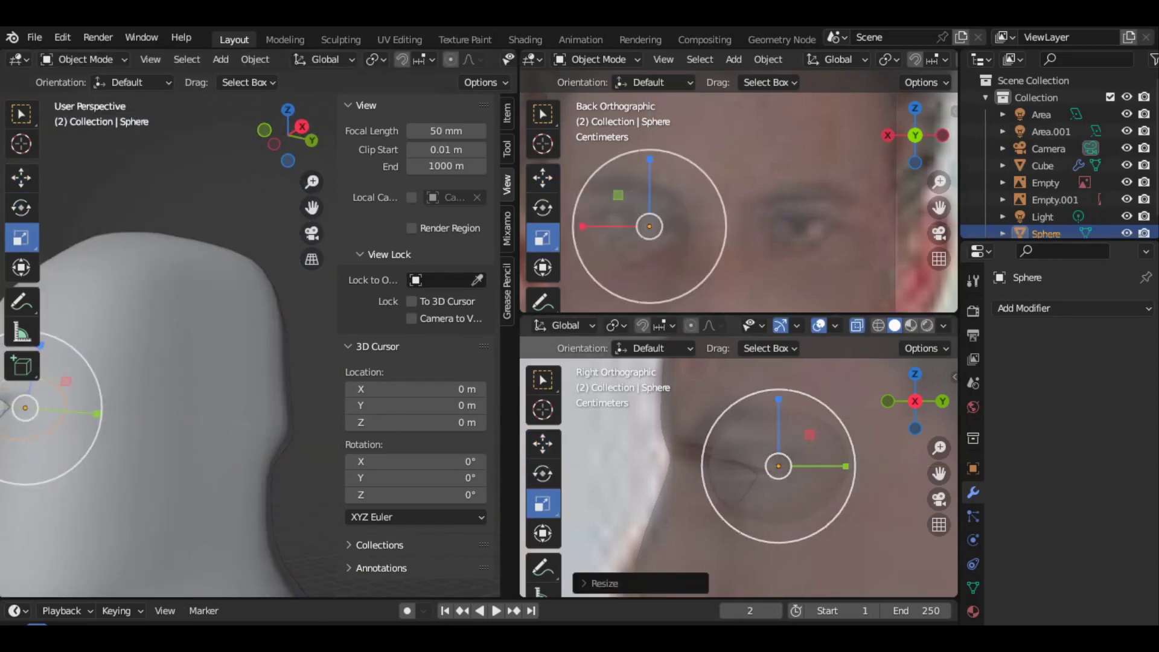
left_click(21, 177)
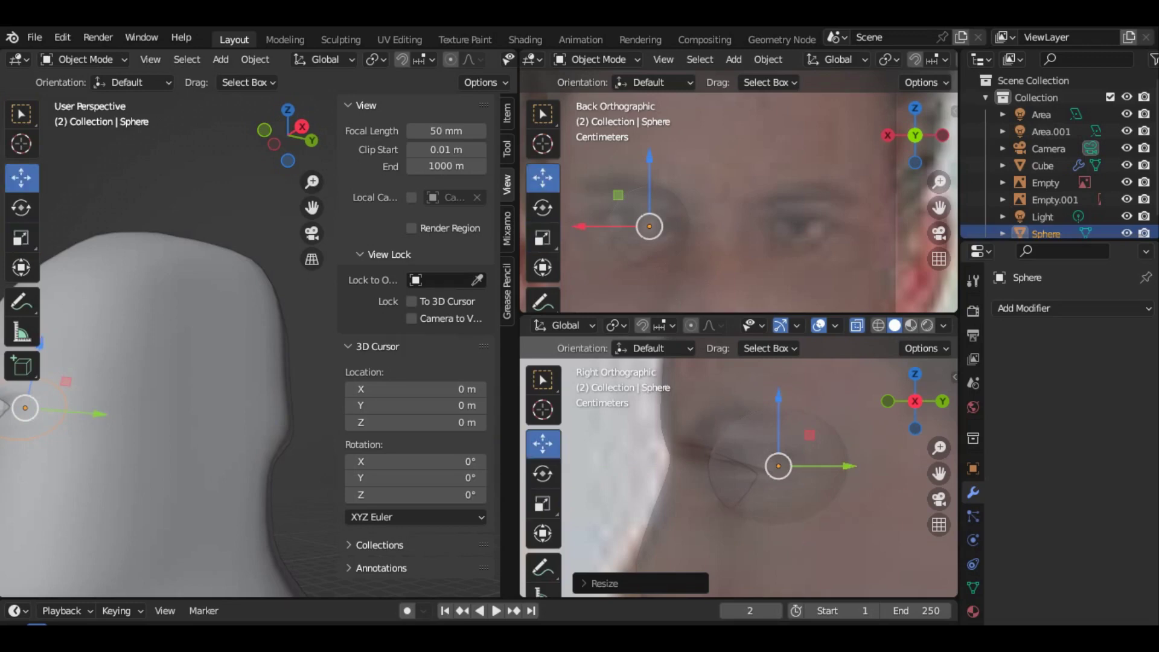
left_click_drag(102, 414, 105, 414)
mouse_move(151, 386)
middle_mouse_down()
mouse_move(229, 380)
mouse_move(178, 314)
middle_mouse_up()
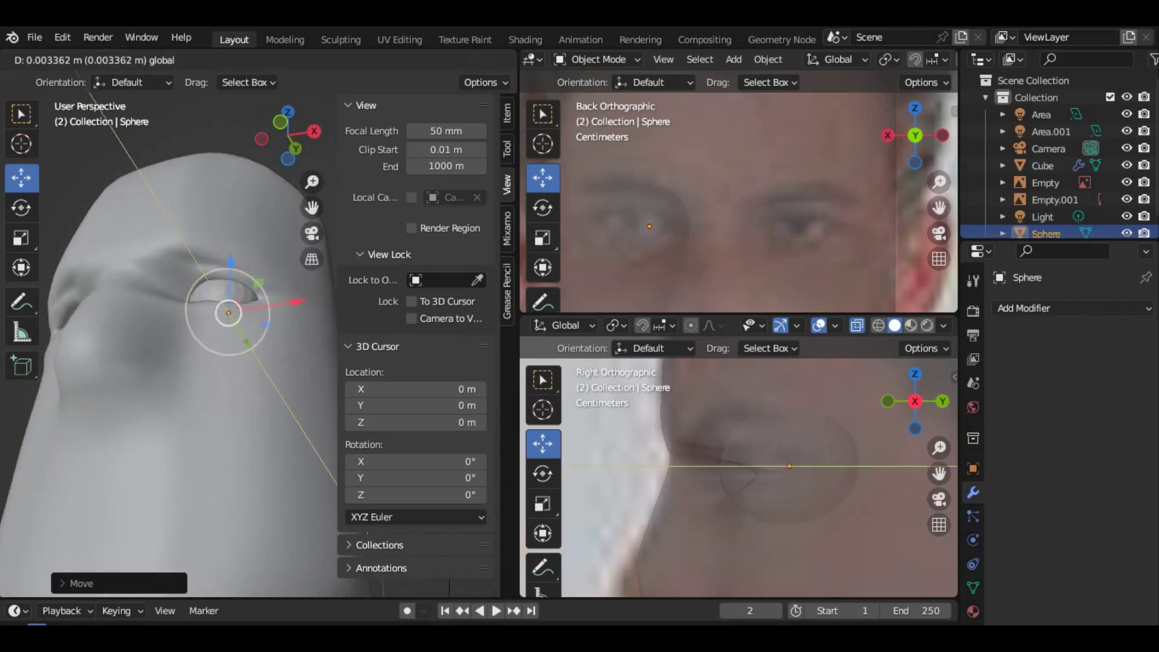
left_click_drag(106, 414, 108, 414)
middle_click_drag(181, 362, 229, 314)
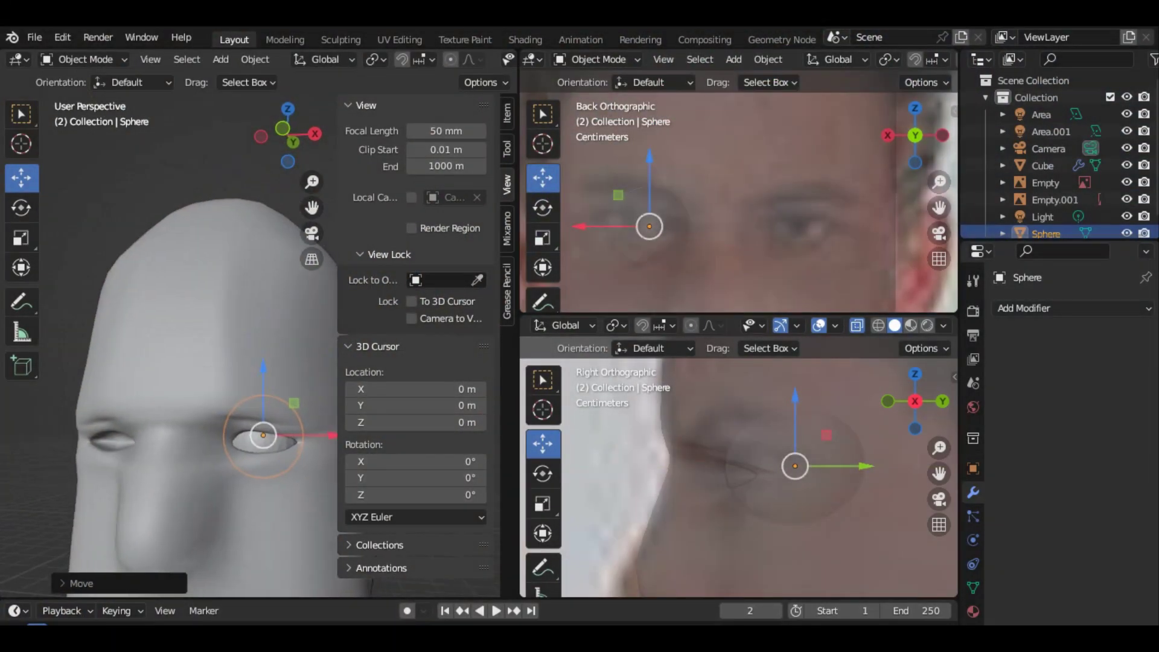
middle_click_drag(181, 362, 229, 344)
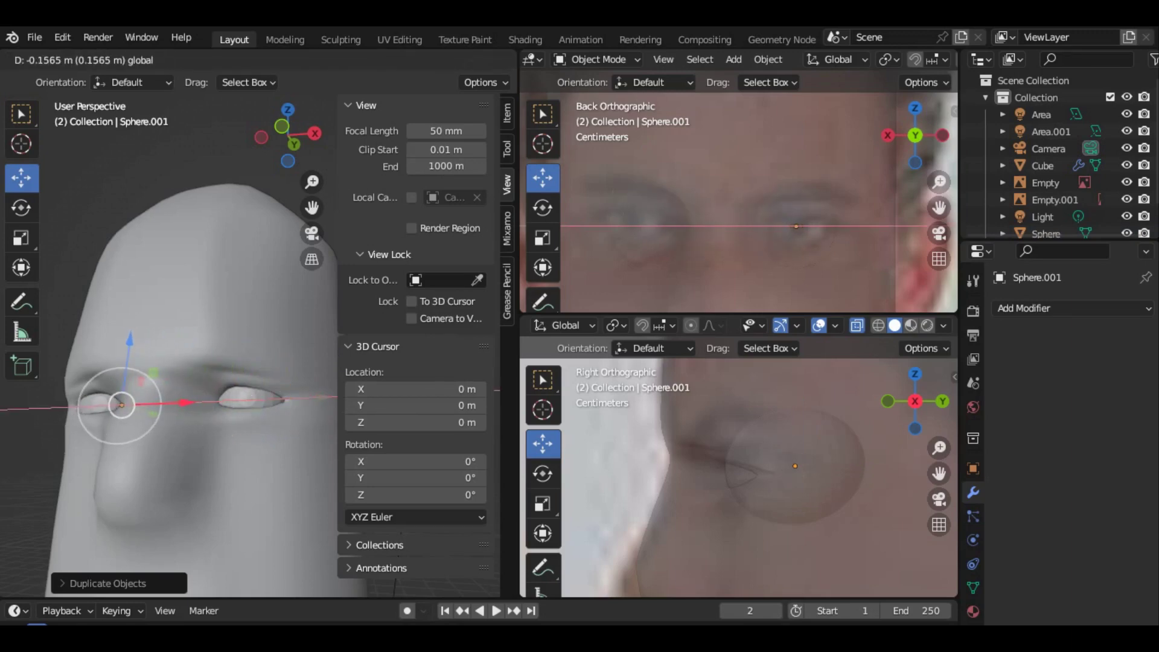
Step: Confirm Sphere.001 in the opposite socket and orbit around the head to check both eyes
key("Return")
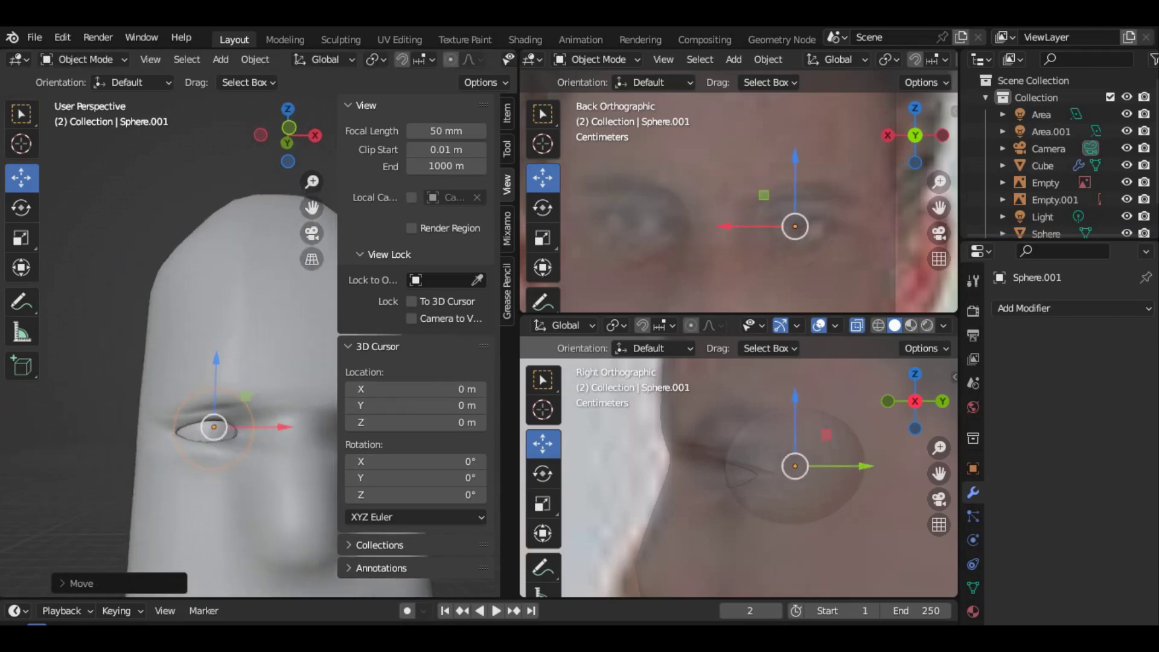
mouse_move(181, 302)
middle_mouse_down()
mouse_move(84, 302)
mouse_move(181, 302)
middle_mouse_up()
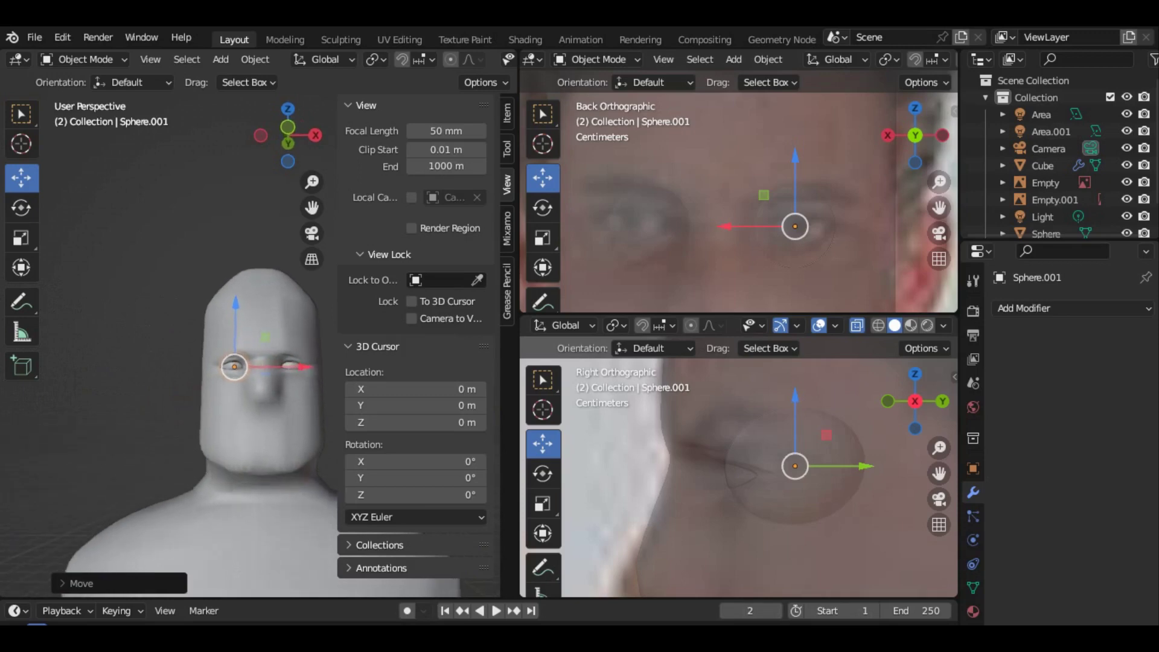
mouse_move(181, 362)
middle_mouse_down()
mouse_move(169, 301)
mouse_move(97, 353)
mouse_move(193, 353)
middle_mouse_up()
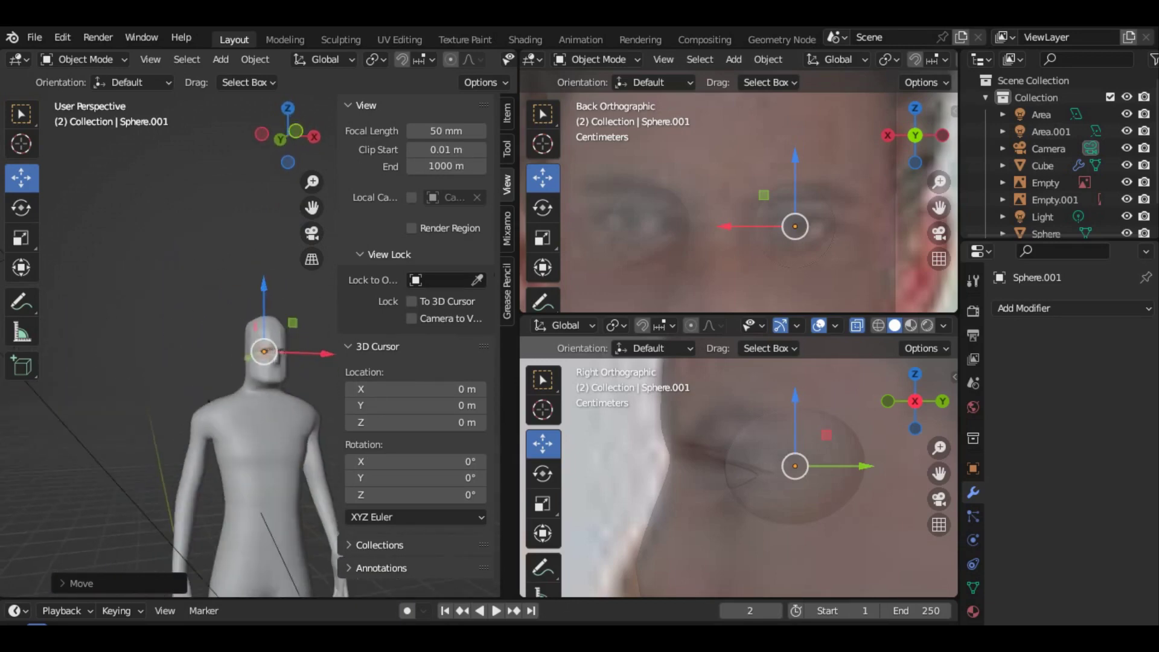
middle_click_drag(193, 353, 144, 353)
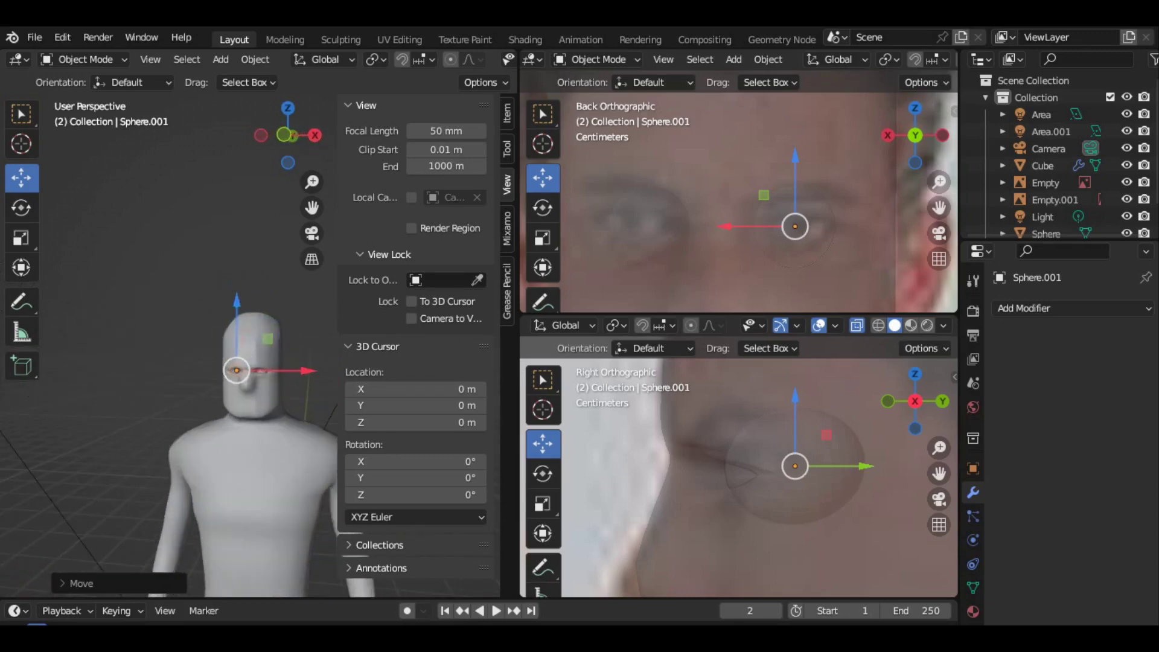
mouse_move(181, 332)
middle_mouse_down()
mouse_move(253, 332)
mouse_move(218, 332)
mouse_move(218, 320)
middle_mouse_up()
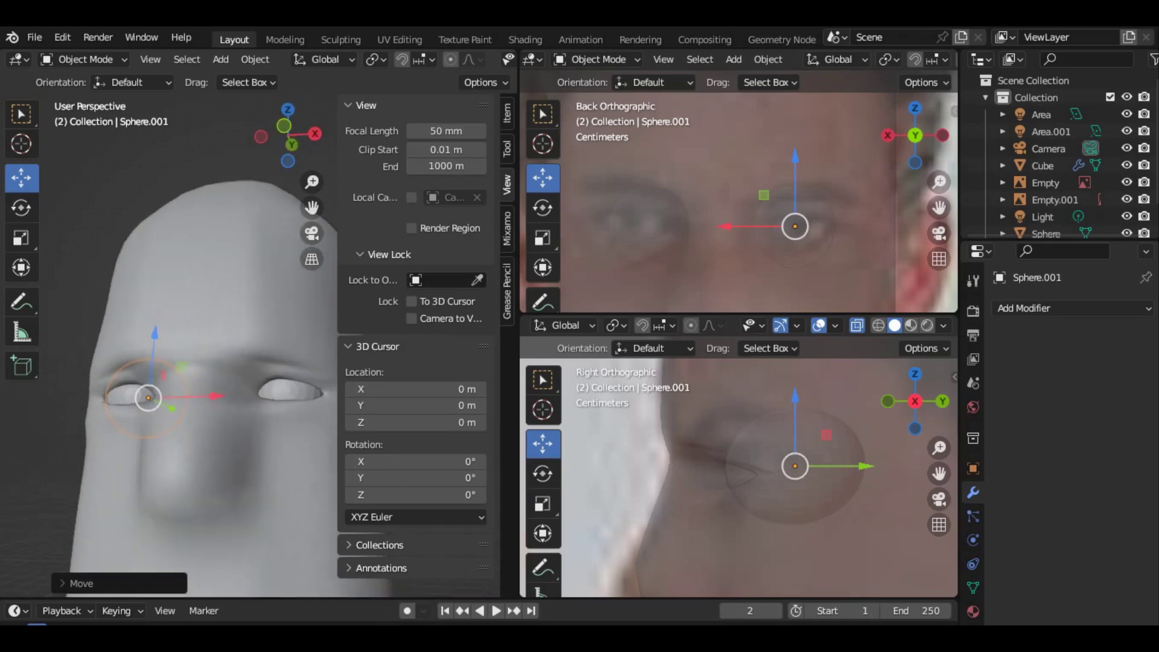
scroll(173, 338, "up", 3)
scroll(199, 344, "down", 3)
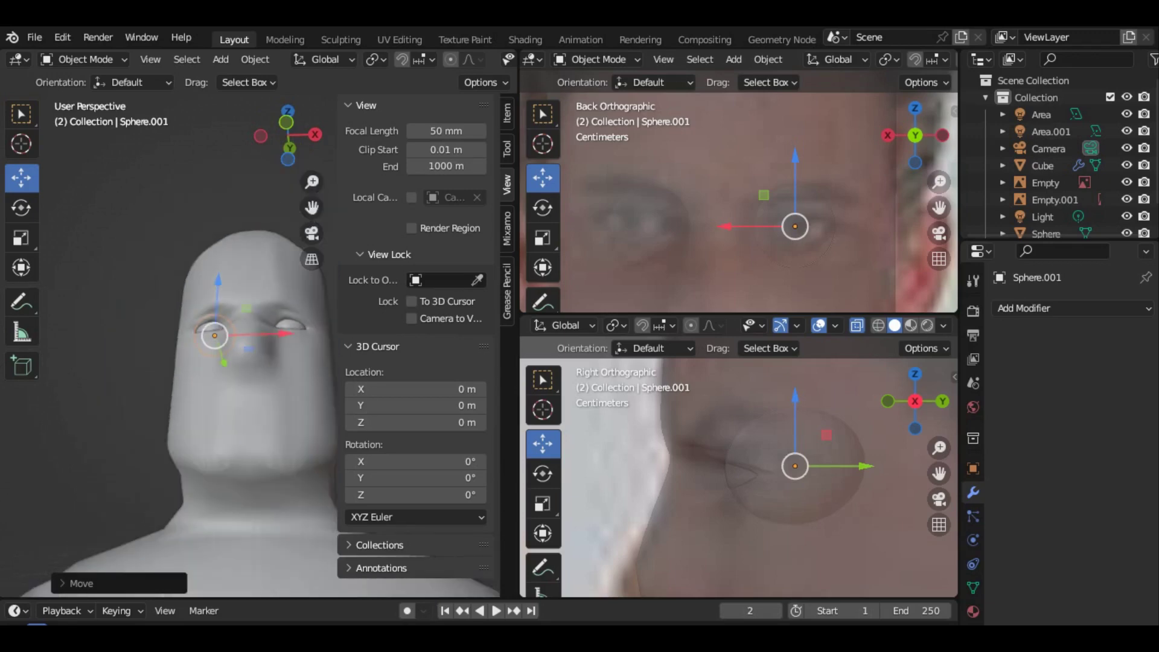
middle_click_drag(218, 332, 178, 329)
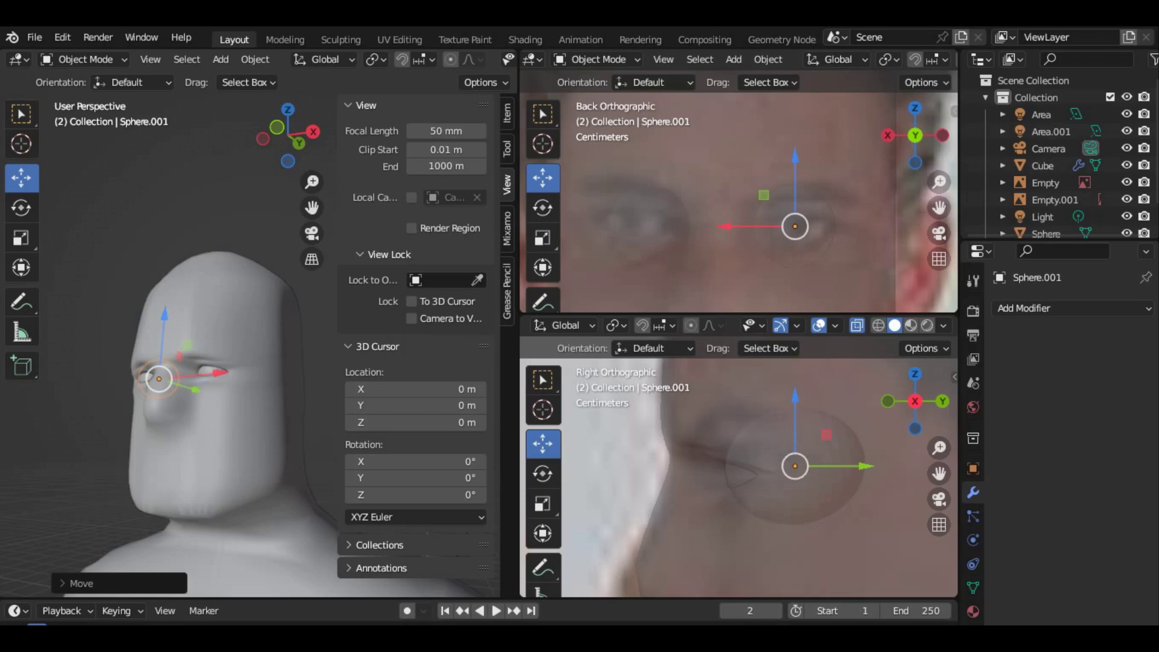
middle_click_drag(178, 329, 211, 329)
scroll(181, 362, "up", 2)
middle_click_drag(219, 389, 342, 389)
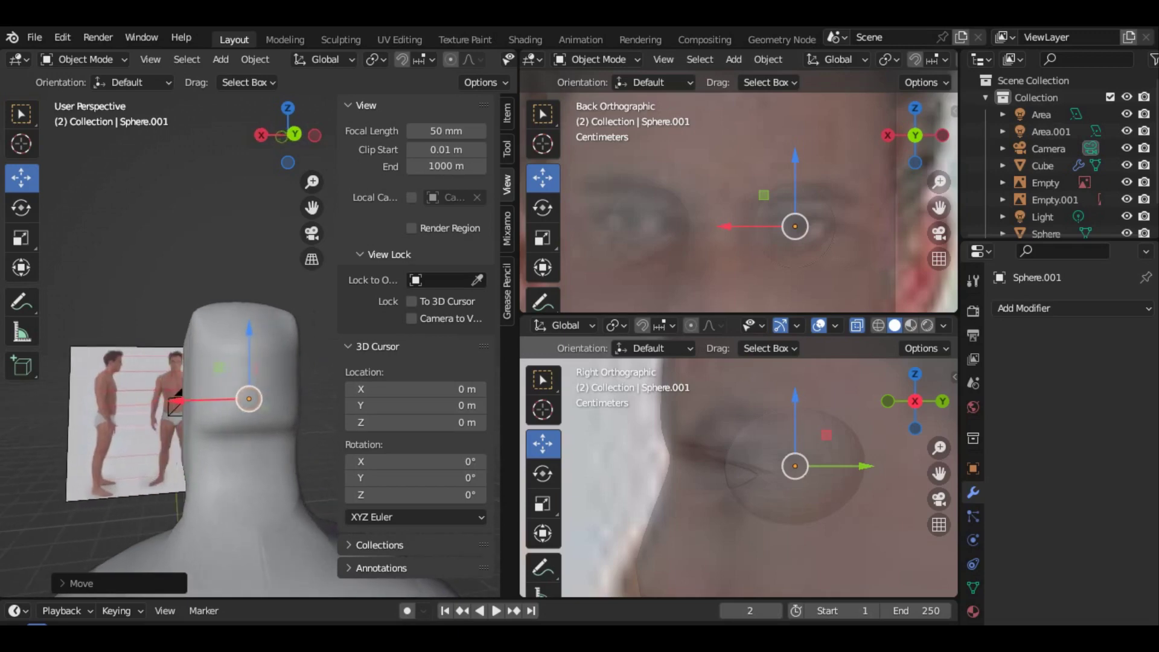
middle_click_drag(341, 389, 437, 389)
middle_click_drag(169, 362, 200, 362)
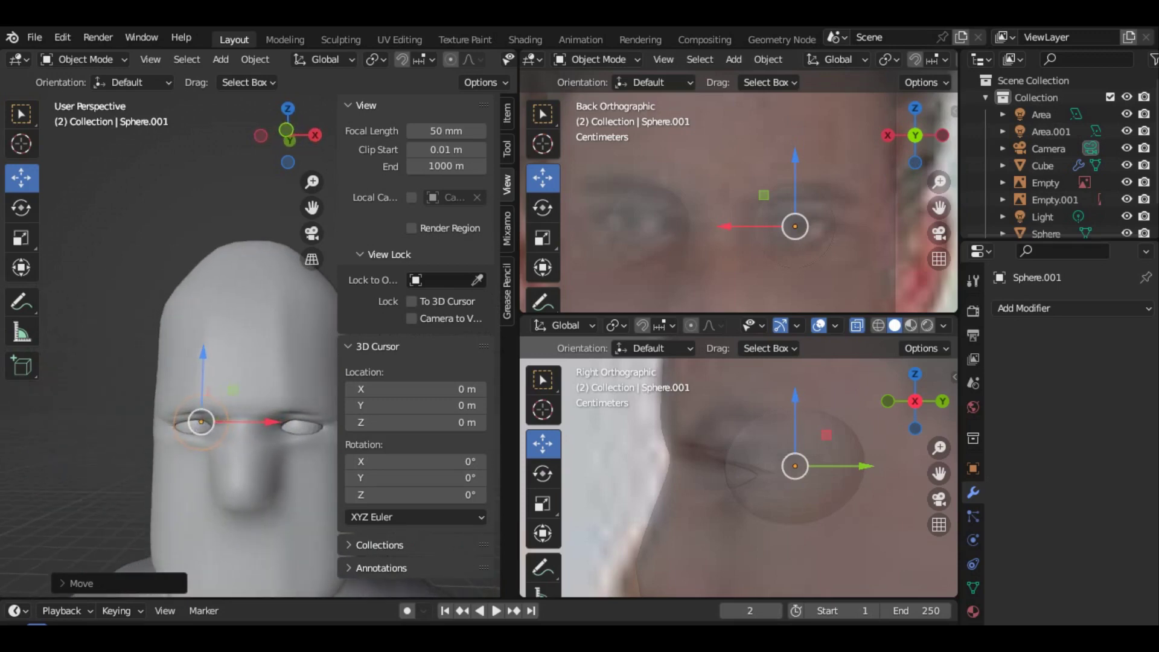